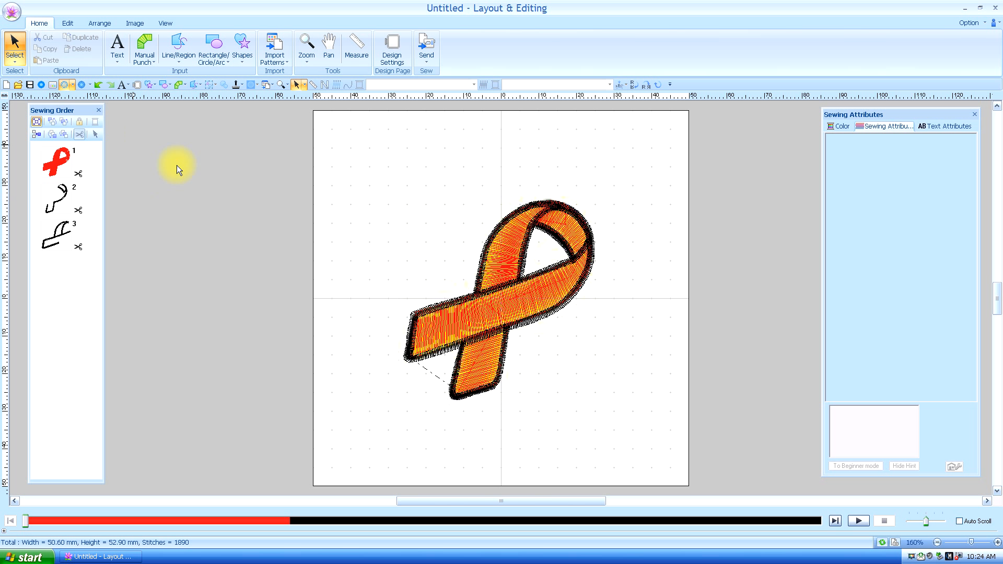
Step: Compare the ribbon design in solid, stitch and realistic views, ending in stitch view
click(40, 85)
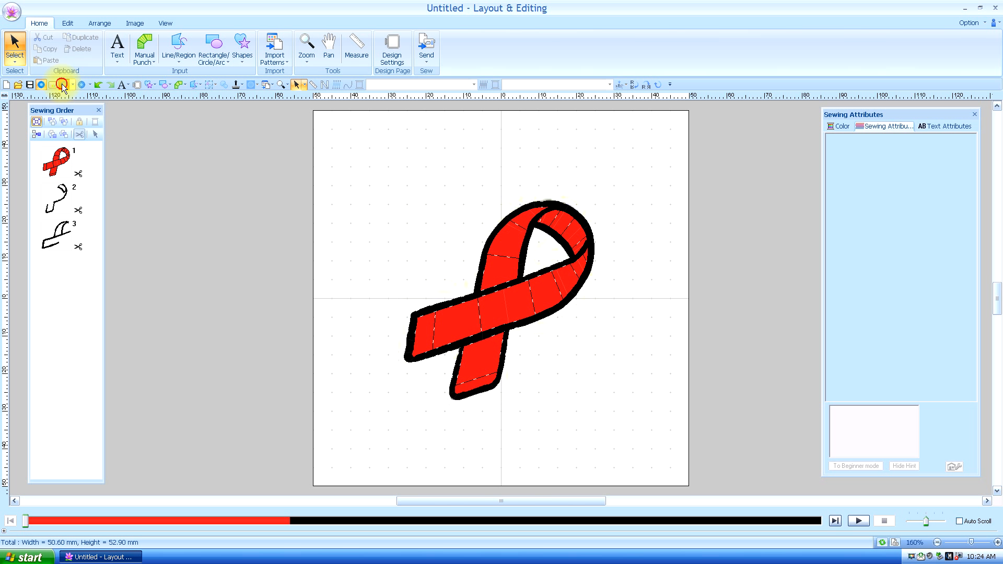
click(61, 84)
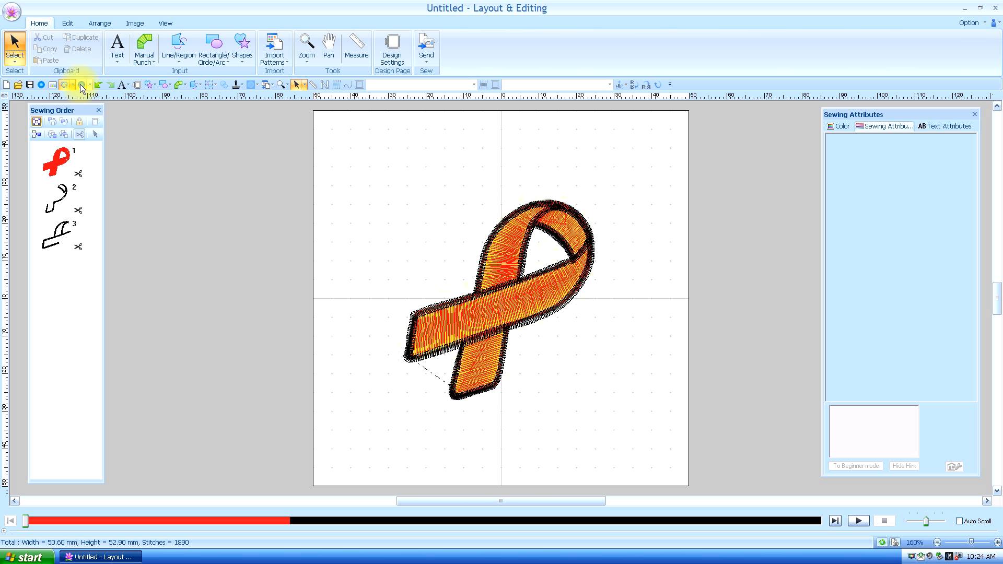
click(81, 84)
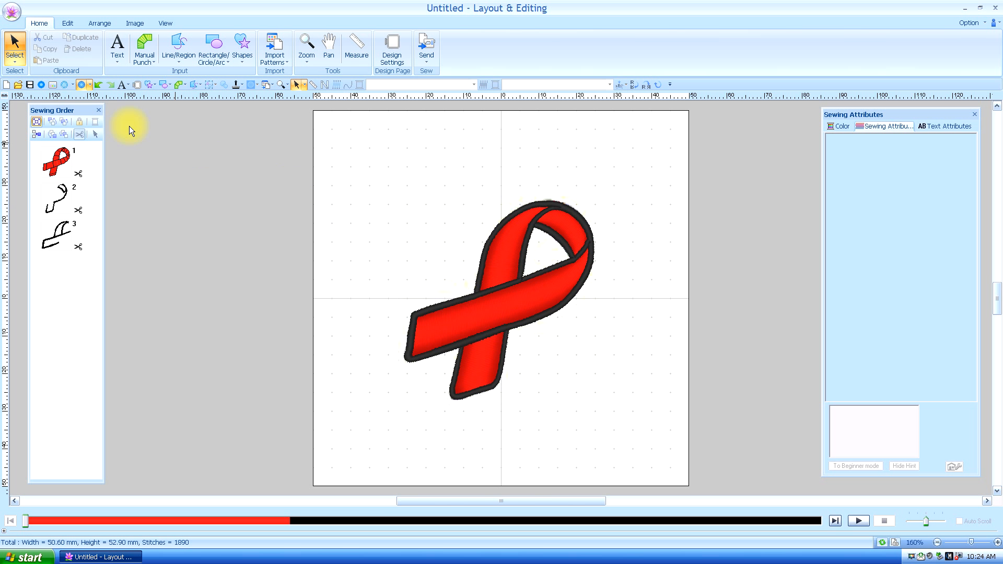
click(63, 84)
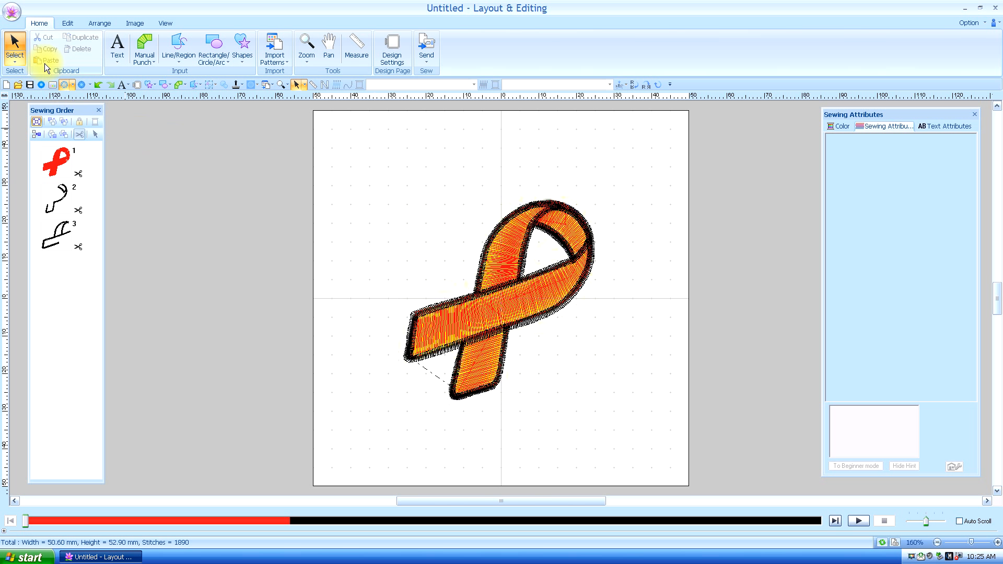
Step: Fade the background template image completely so that only the ribbon's stitches are displayed
click(136, 23)
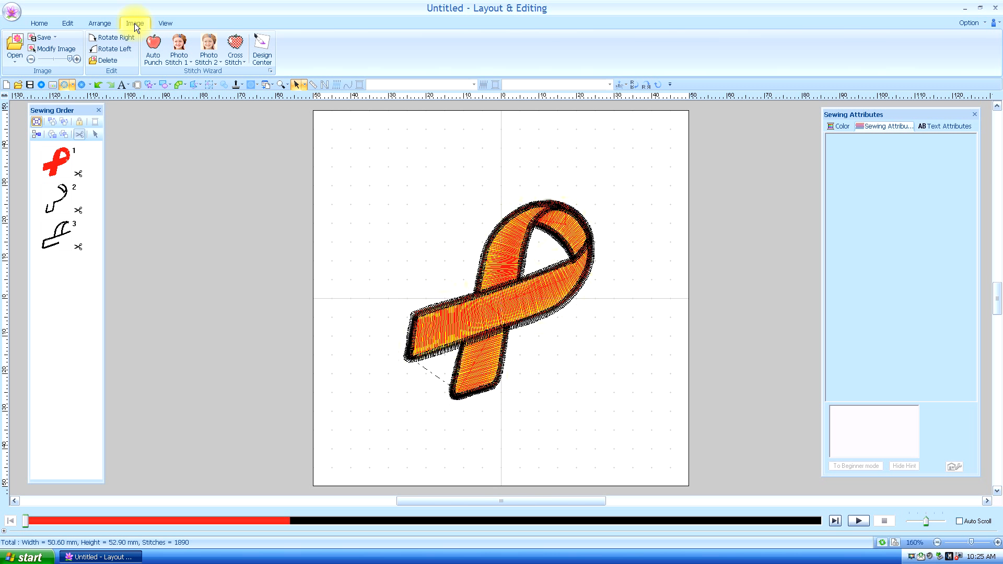
click(69, 58)
drag(61, 59, 27, 59)
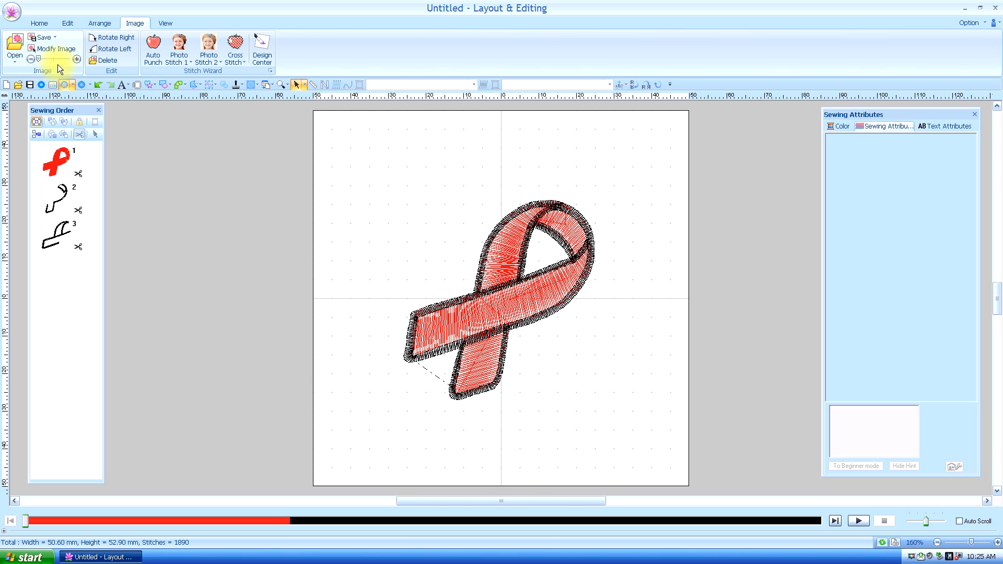
click(36, 23)
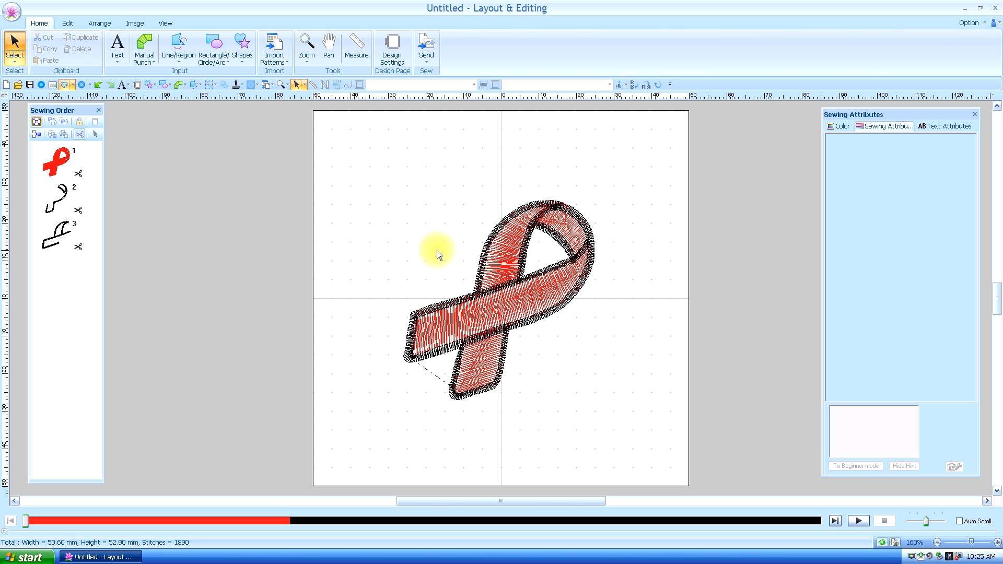
Step: Measure the width of the black satin outline on the ribbon's lower leg, with the ruler units in millimetres
click(304, 42)
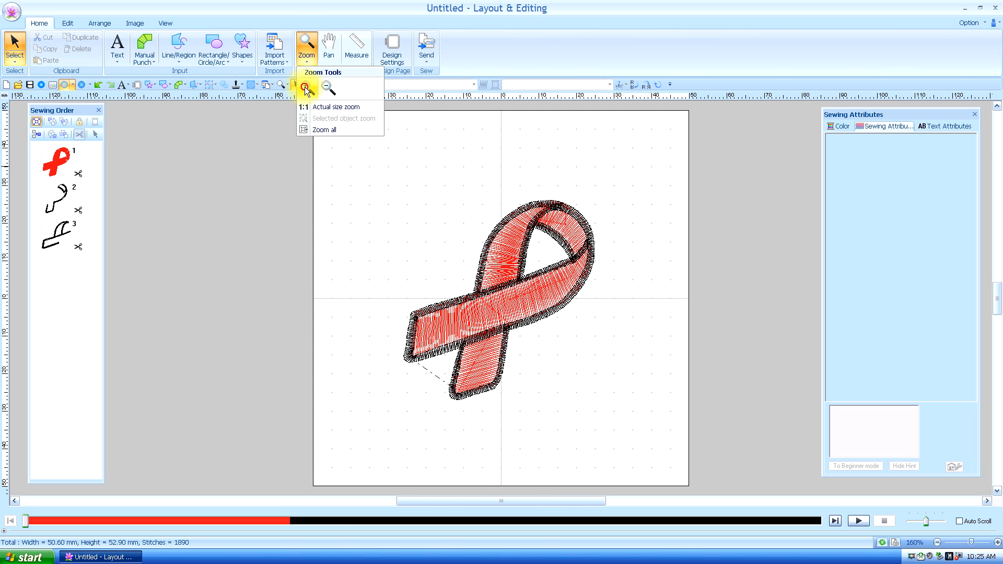
click(311, 77)
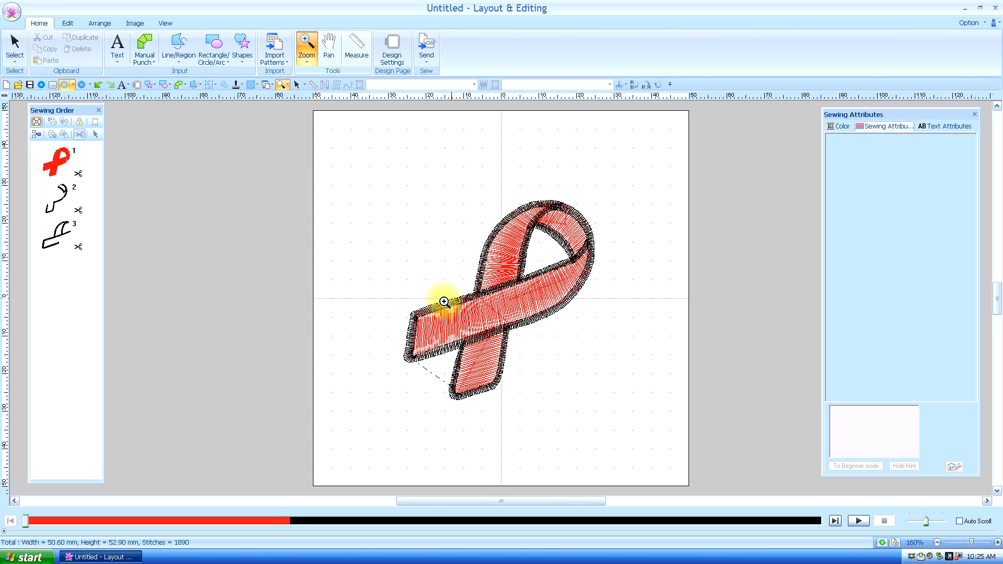
drag(445, 301, 515, 375)
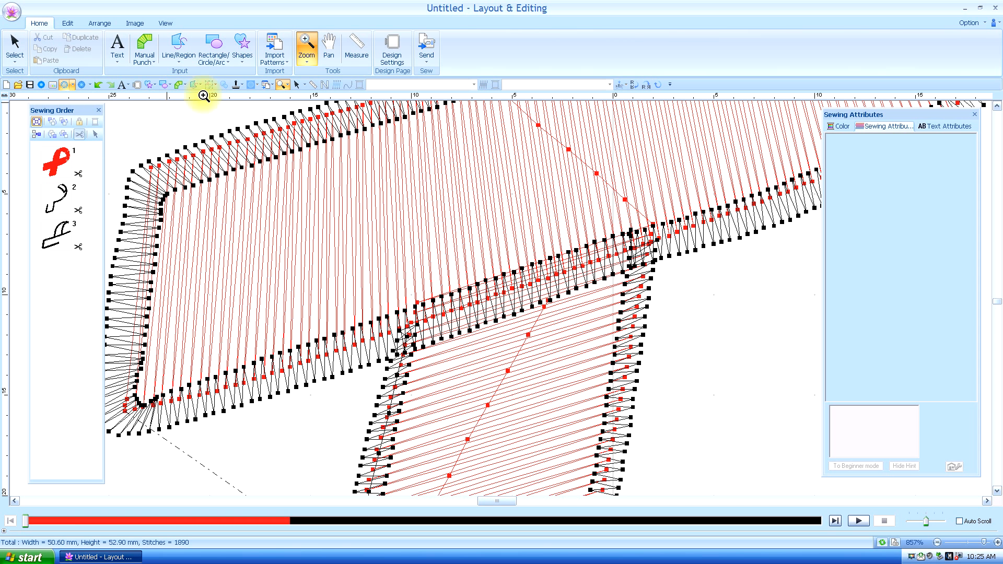
click(356, 50)
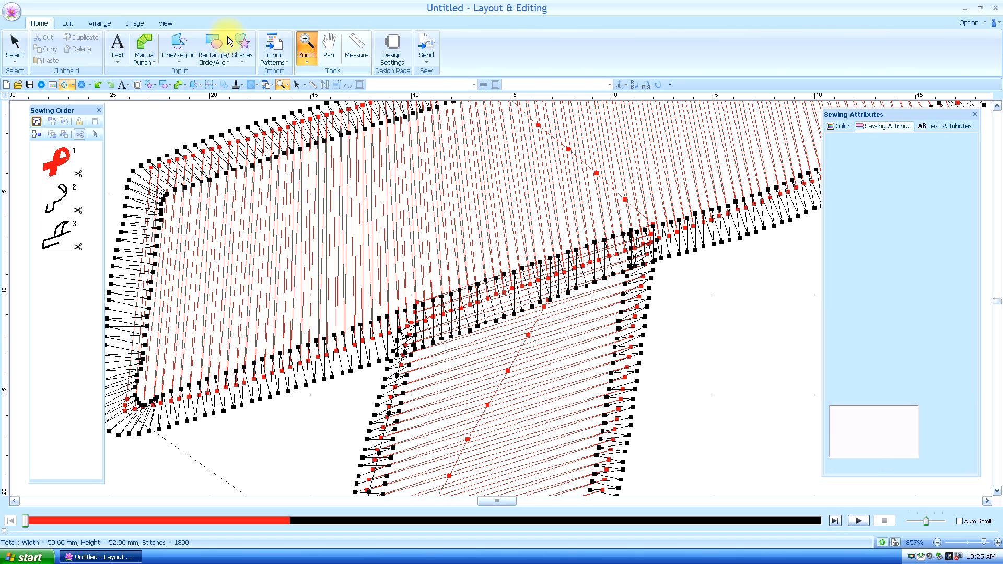
click(5, 99)
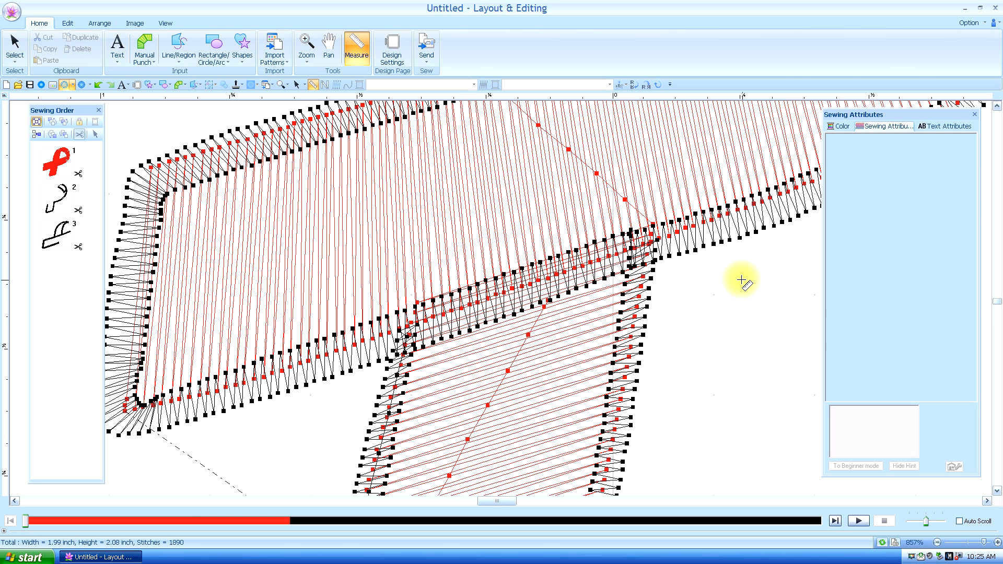
click(5, 99)
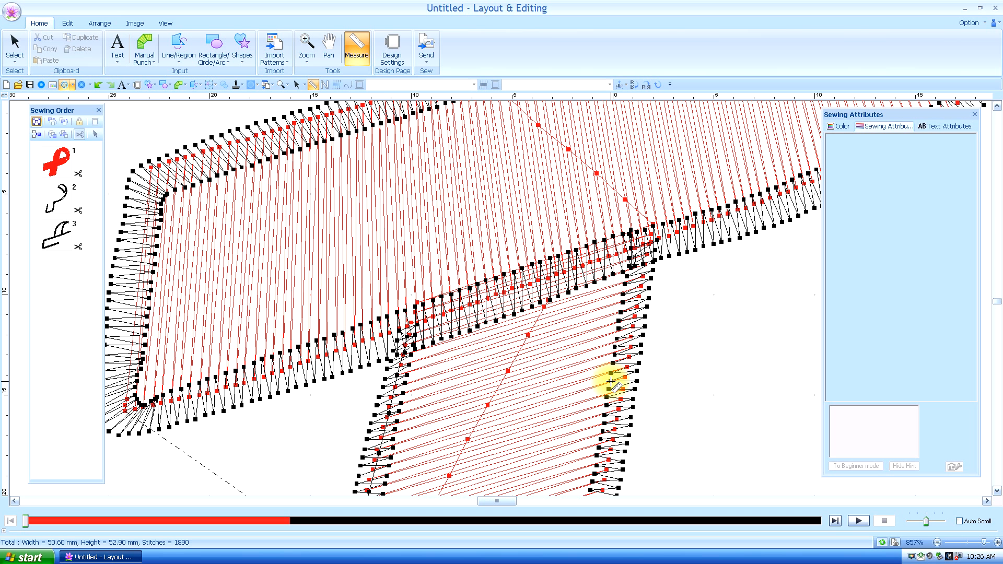
drag(610, 381, 637, 381)
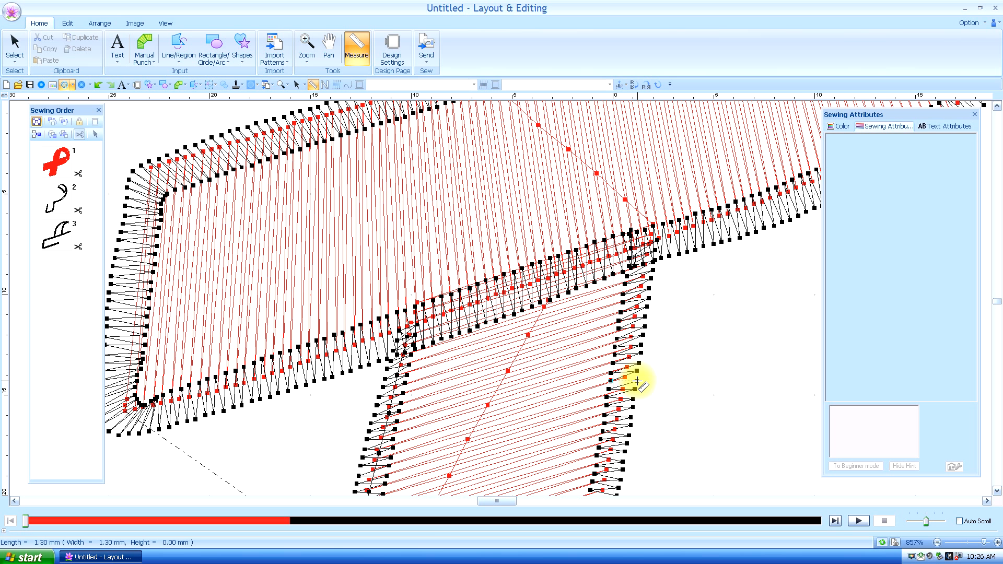
click(637, 380)
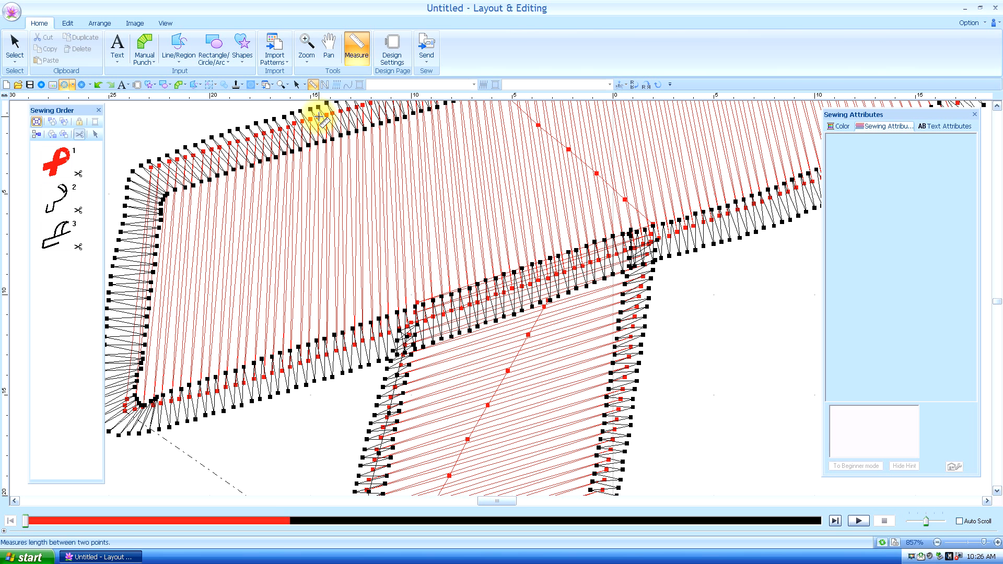
Step: Measure the length of the red satin stitches across the ribbon's front band
drag(318, 114, 318, 356)
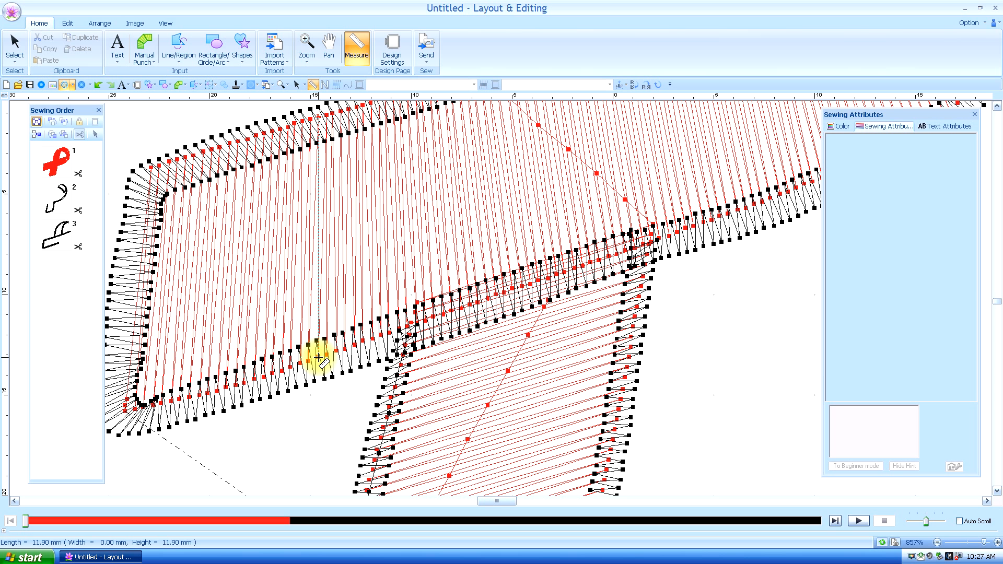
drag(318, 357, 318, 357)
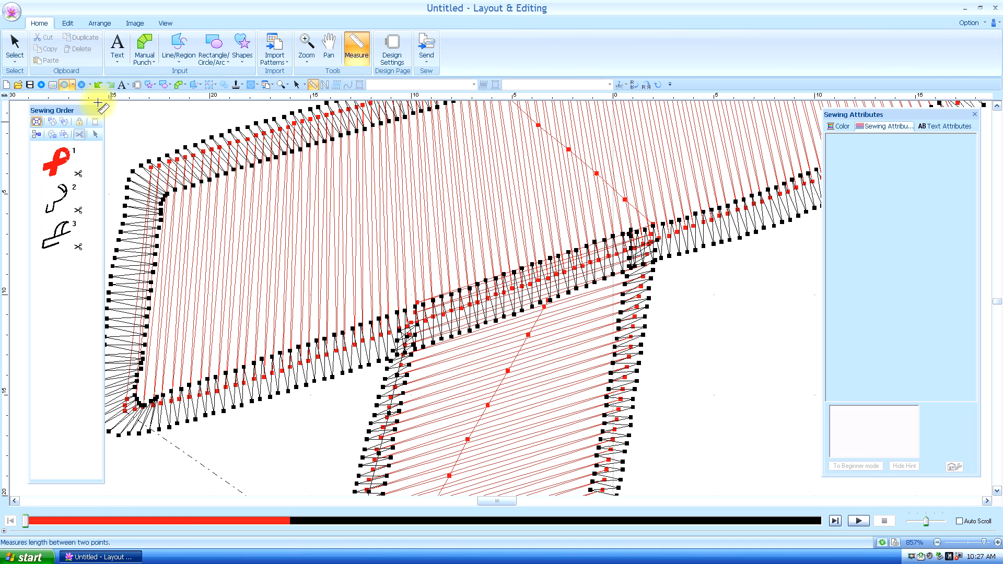
click(15, 45)
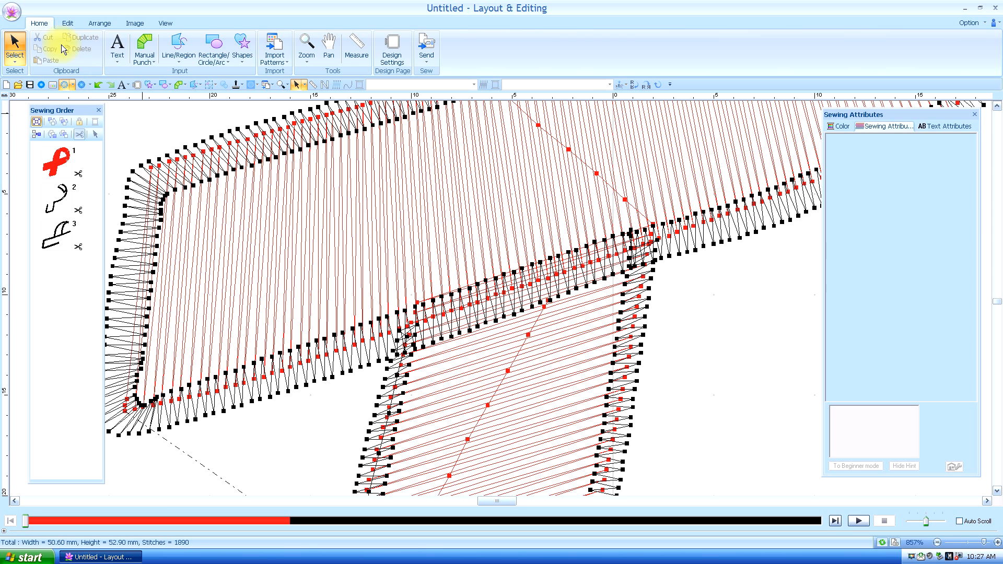
click(145, 44)
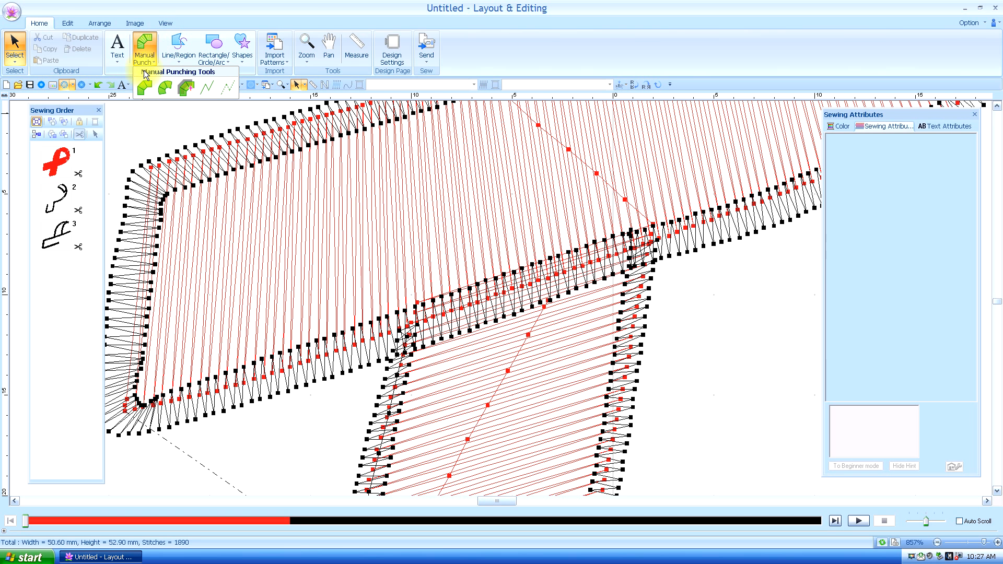
click(144, 84)
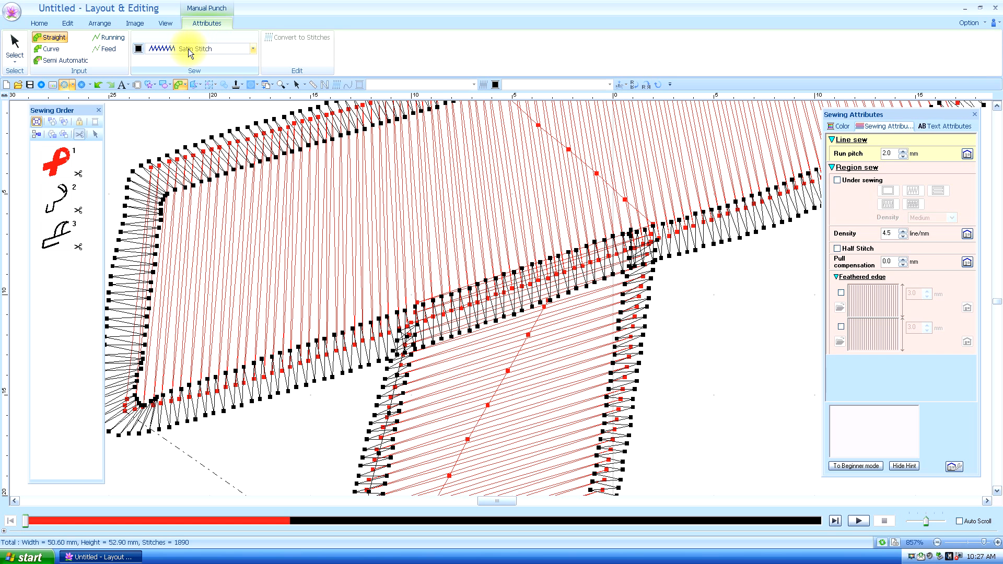
click(253, 49)
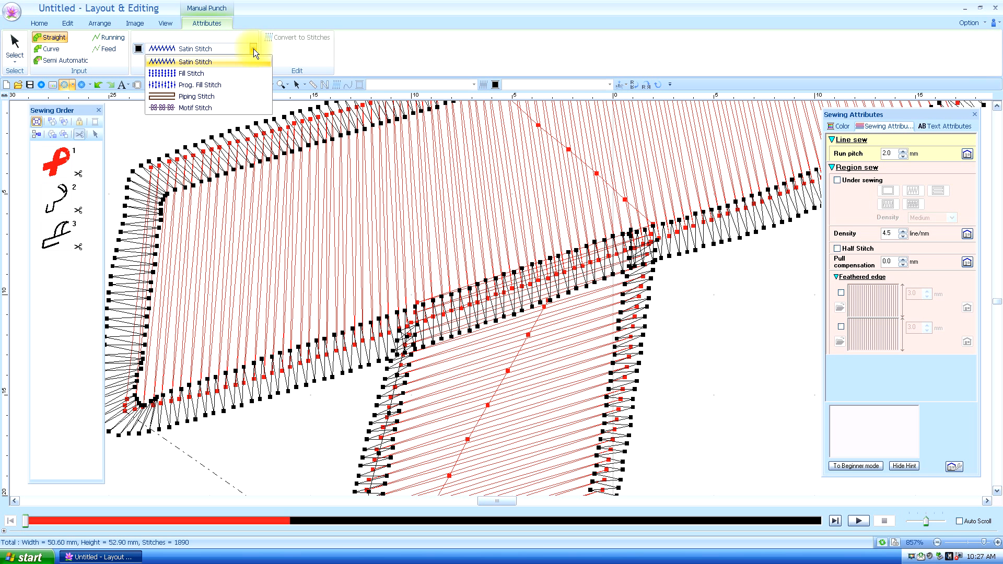
click(216, 75)
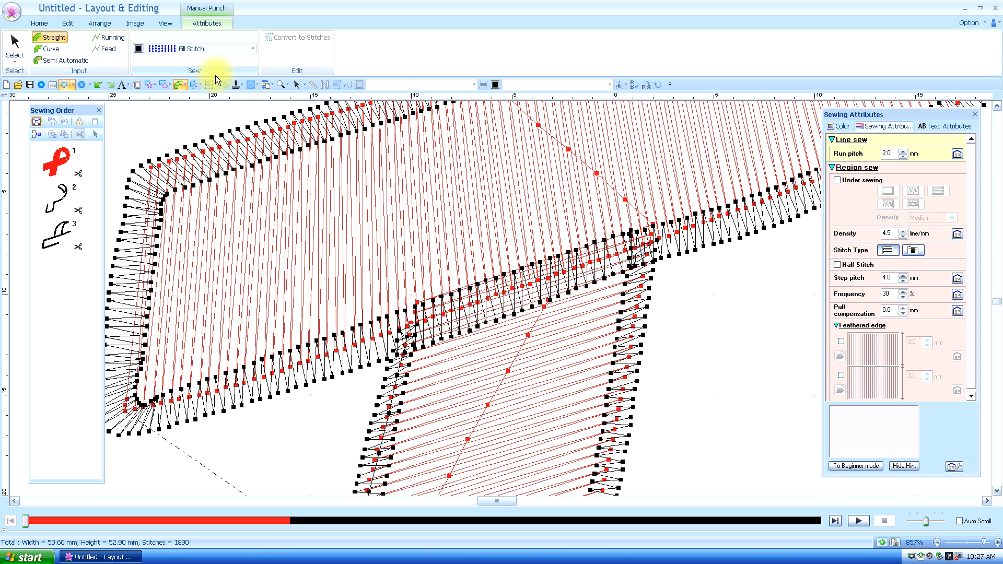
click(14, 48)
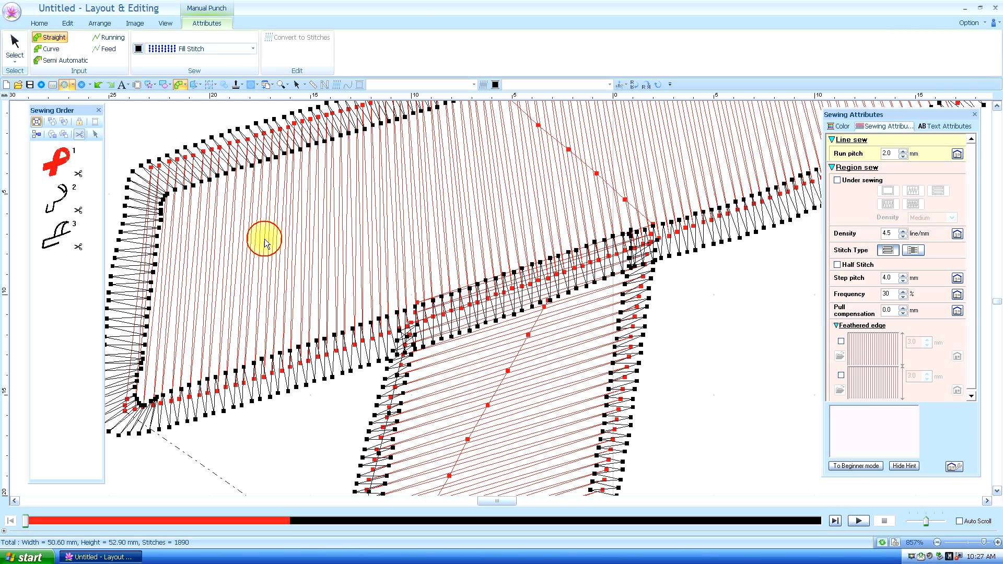
Step: Change the red ribbon's sew type from Satin Stitch to Fill Stitch
click(299, 239)
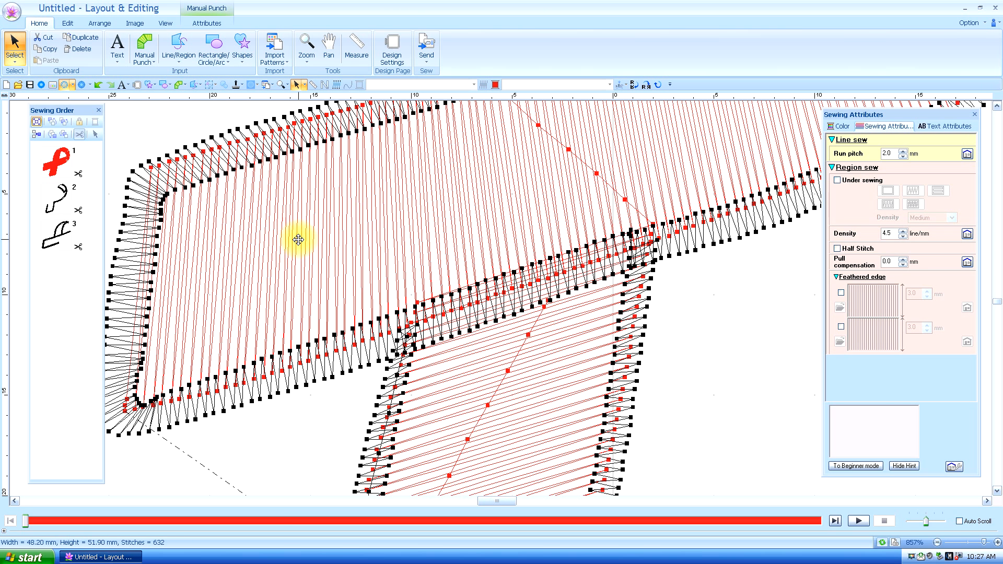
click(209, 23)
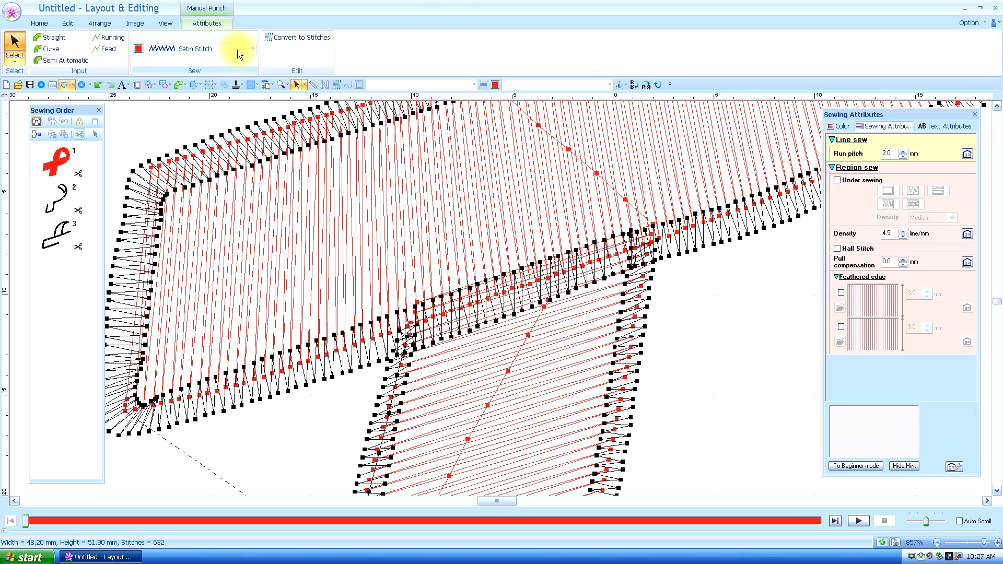
click(252, 47)
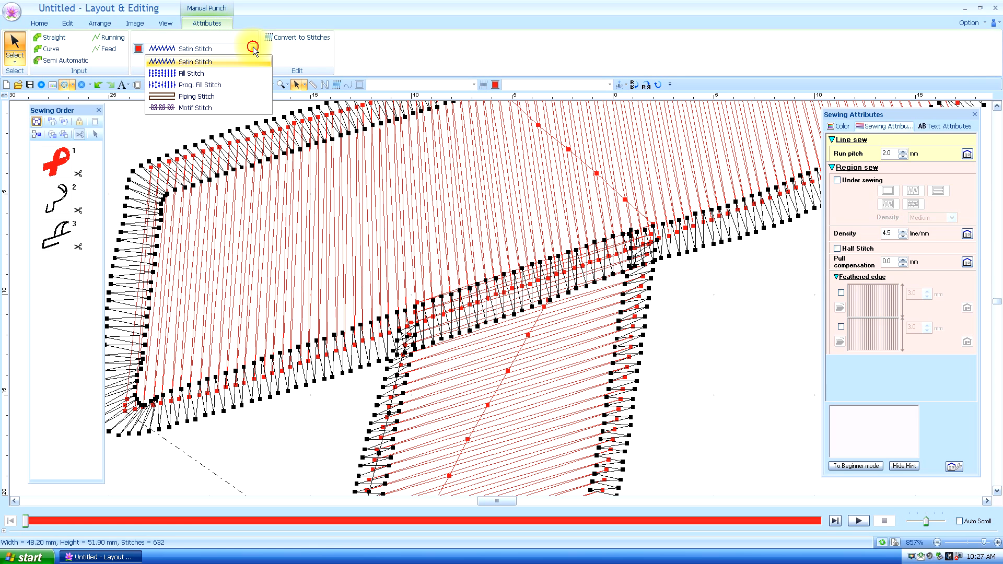
click(207, 76)
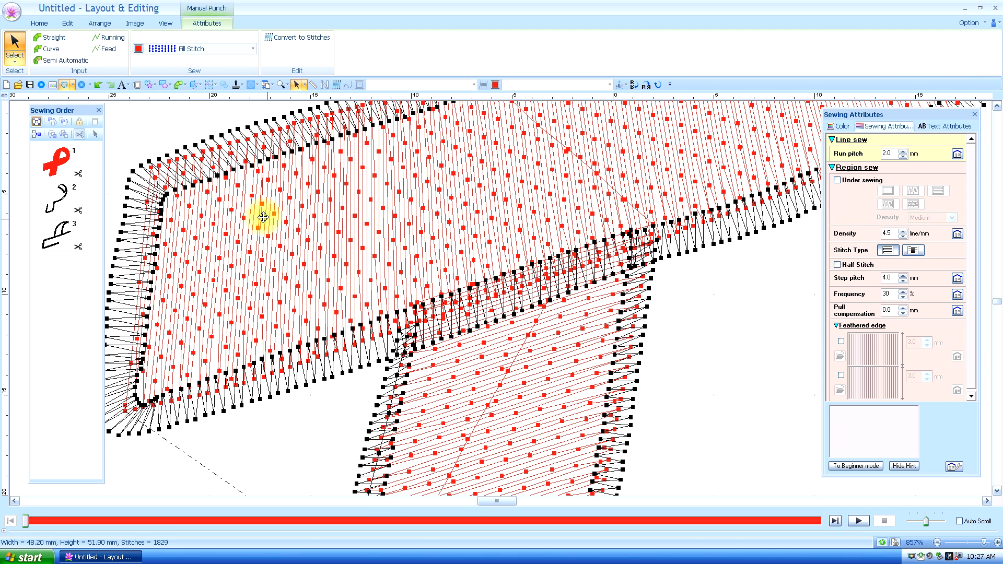
Step: Measure the distance between two neighbouring needle points in the red fill of the ribbon's front band
click(312, 84)
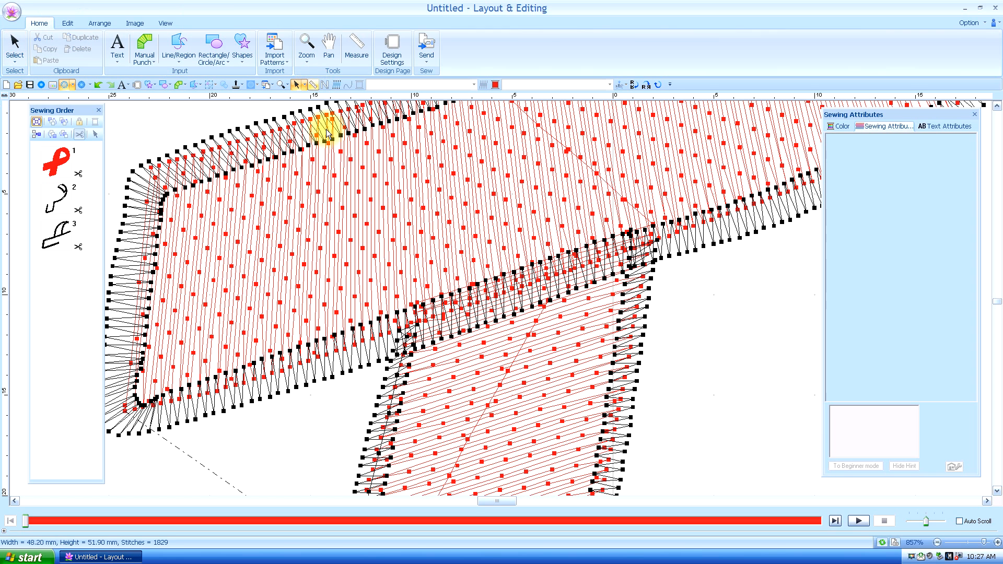
click(350, 159)
drag(350, 159, 346, 265)
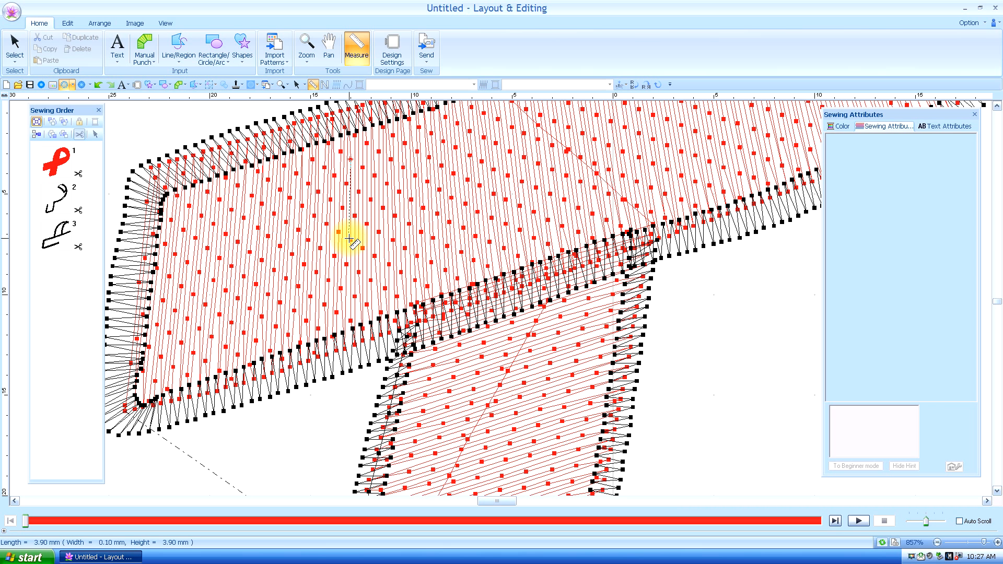
click(349, 240)
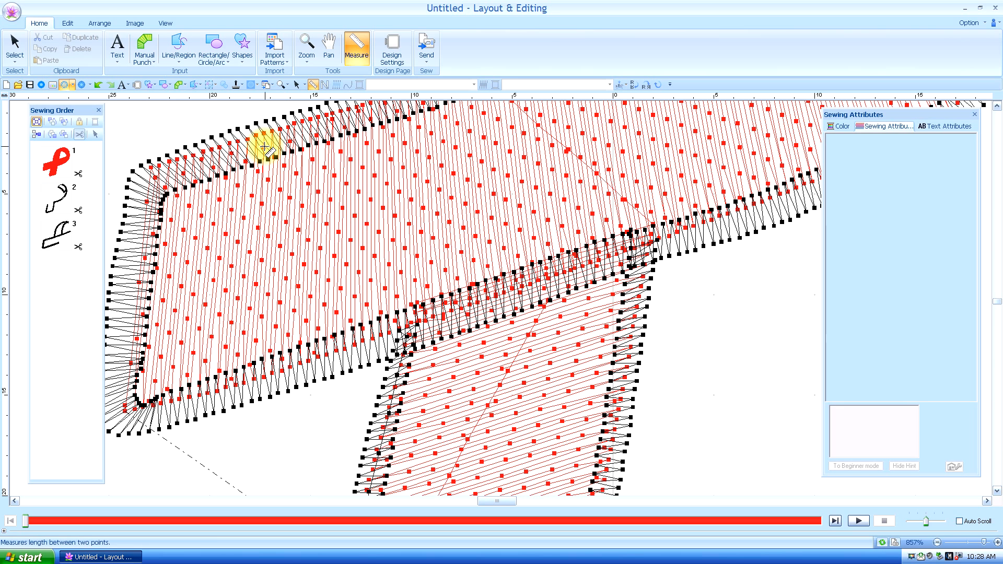
click(15, 47)
Step: Set the red ribbon fill's step pitch to 5.0 mm
click(394, 197)
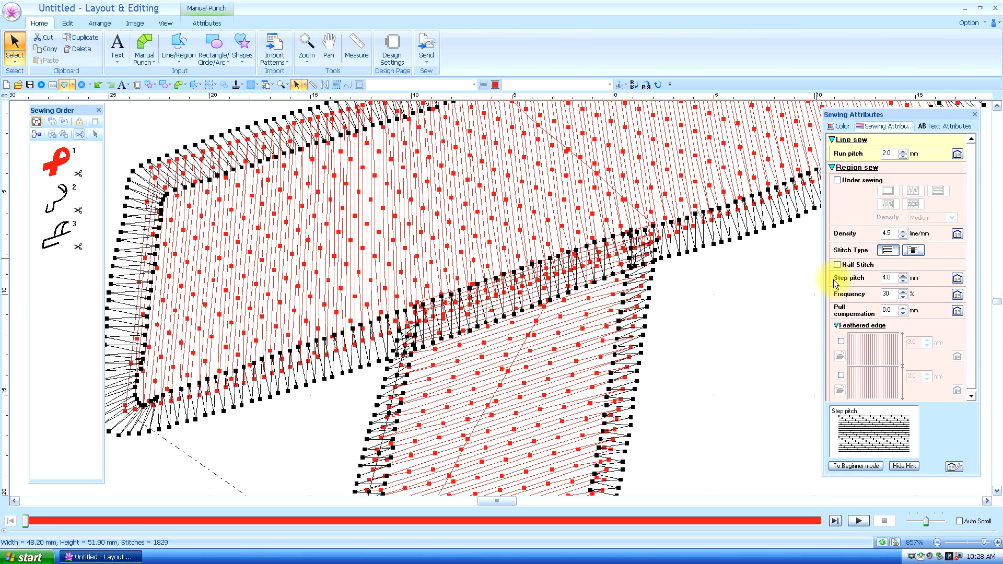
click(901, 276)
click(901, 275)
click(901, 276)
click(901, 276)
click(900, 276)
click(901, 275)
click(901, 276)
click(900, 276)
click(901, 276)
click(901, 276)
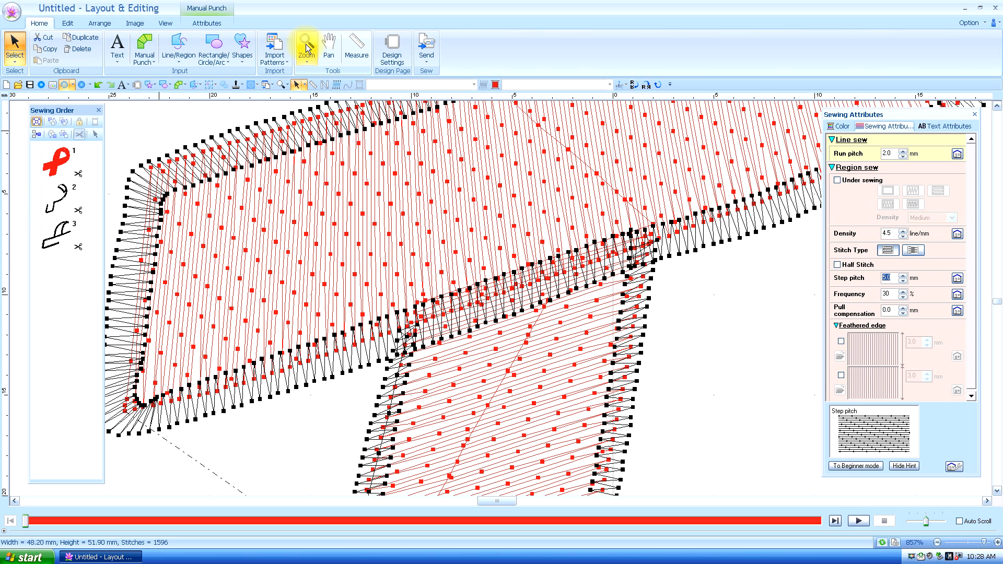
Step: Fit the whole design in view and deselect the ribbon to inspect the revised fill
click(306, 50)
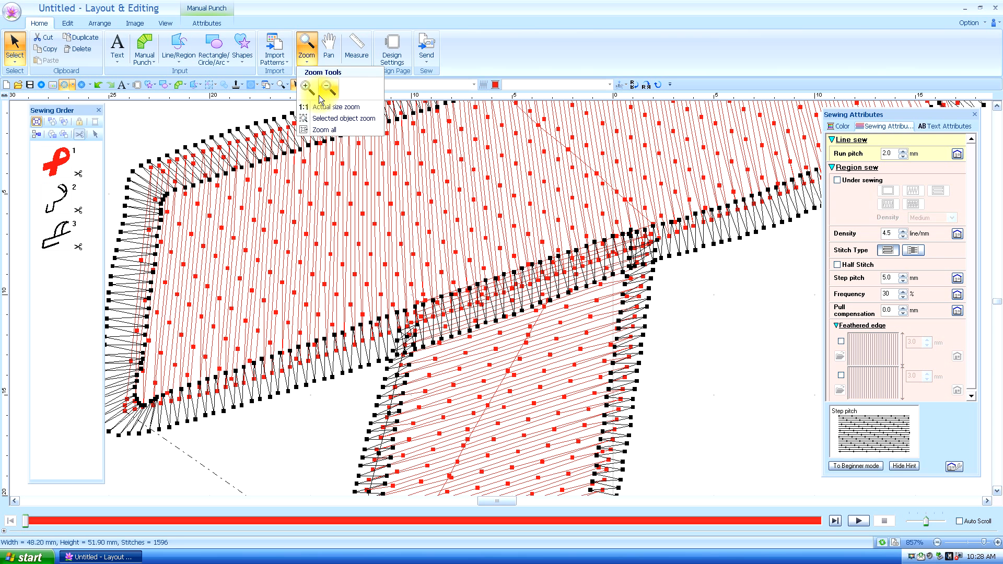
click(322, 130)
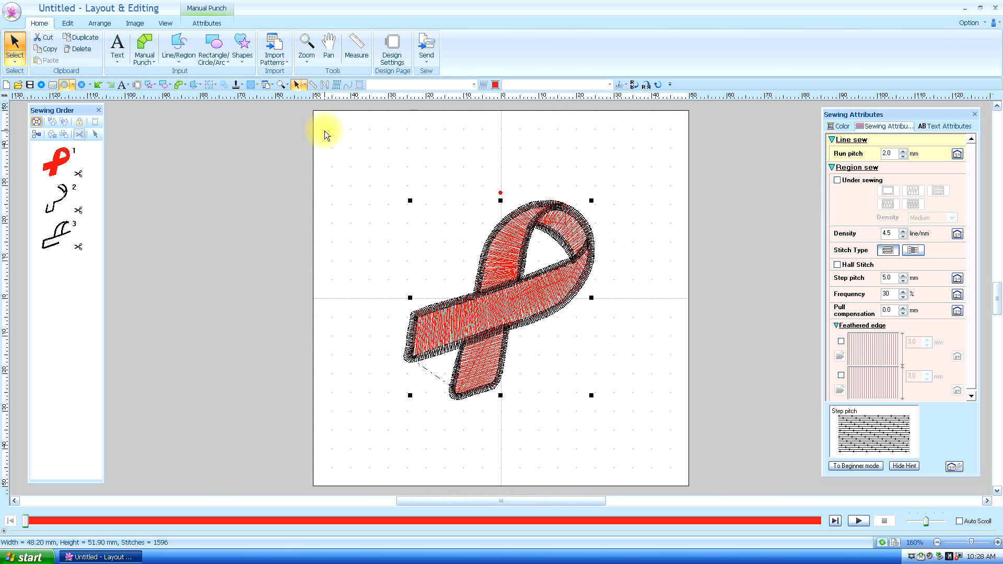
click(438, 236)
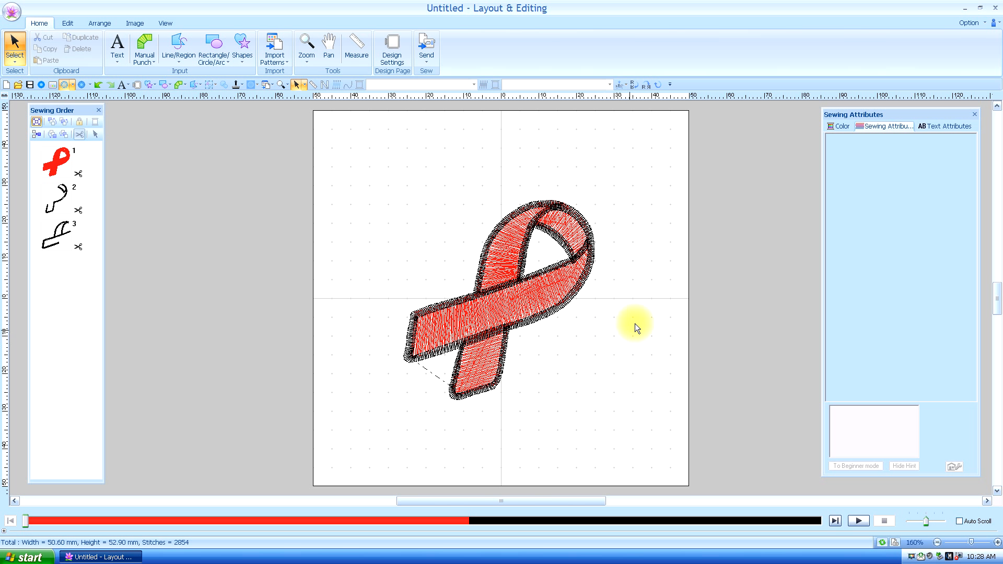
Step: View the design at actual size and set the red ribbon fill's density to 4.3 line/mm
click(308, 51)
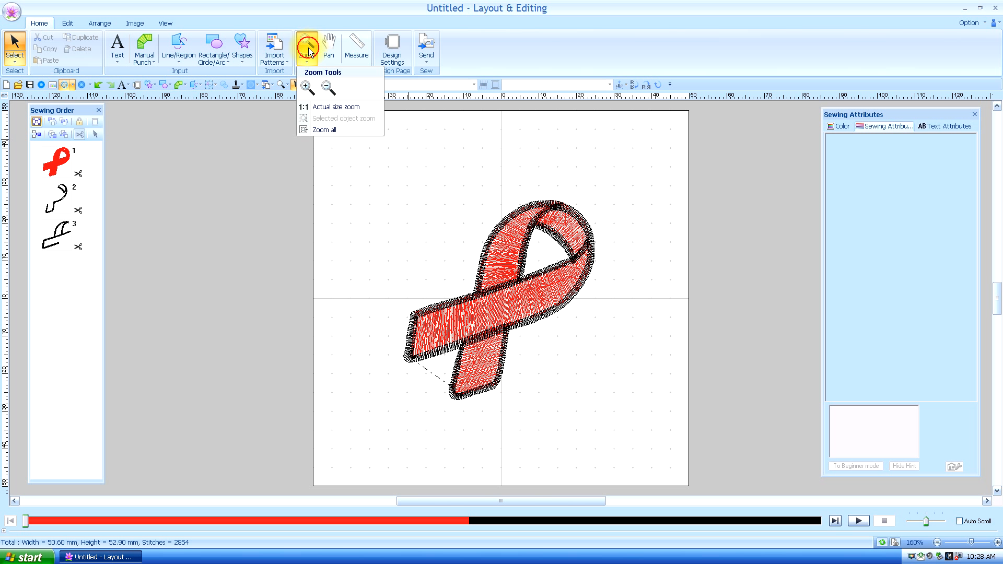
click(320, 106)
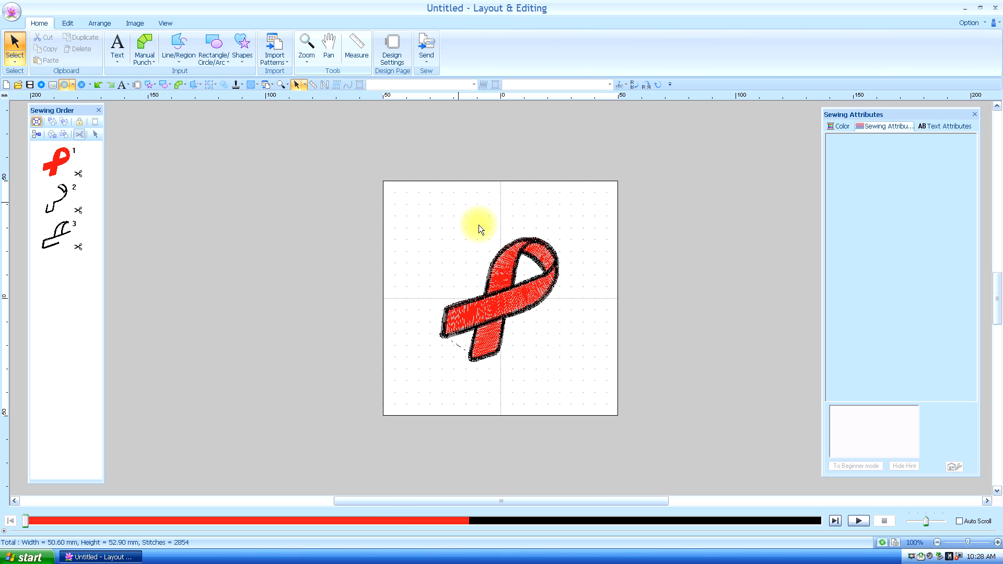
click(511, 305)
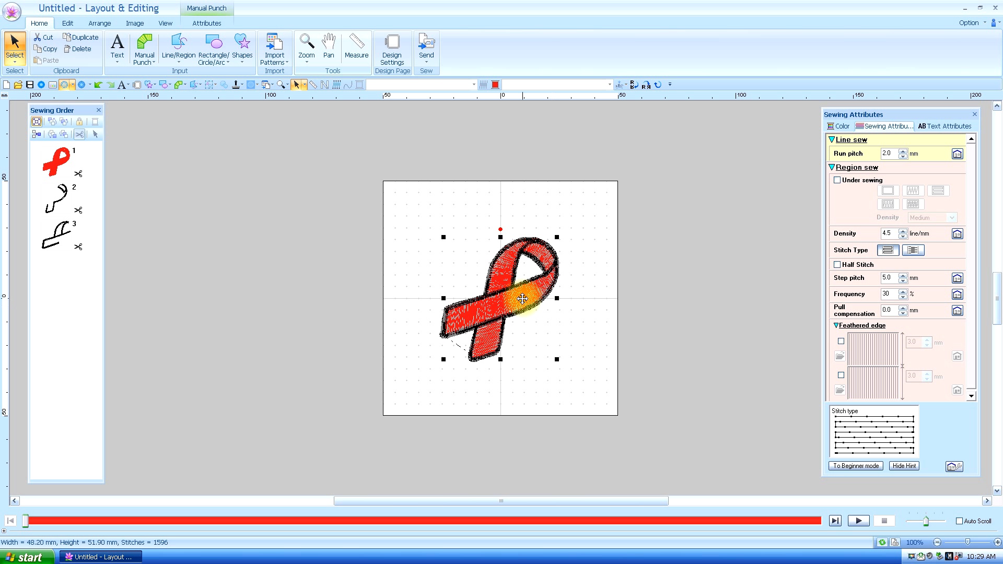
click(903, 236)
click(903, 236)
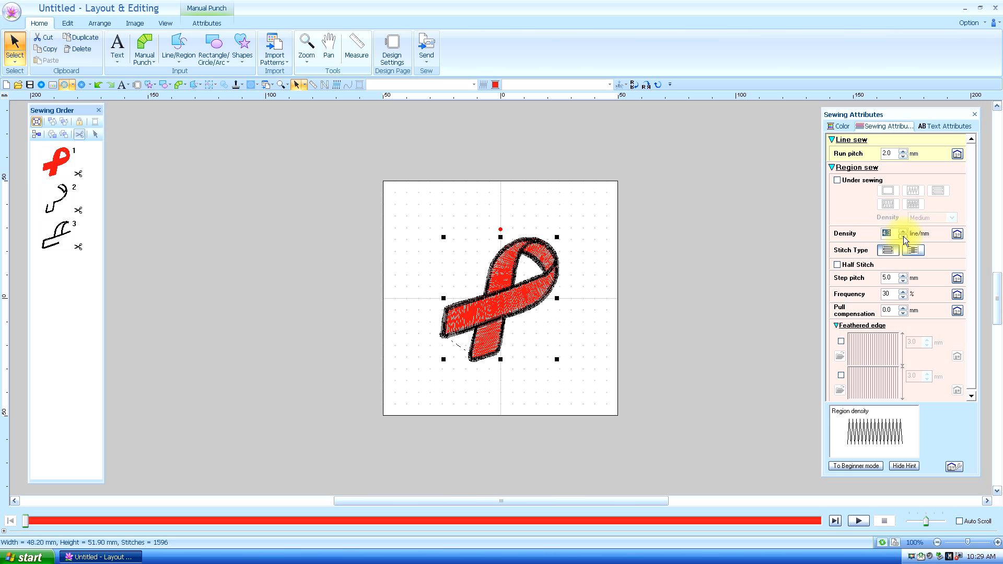
Step: Enable zigzag under sewing and half stitch for the red ribbon fill, and deselect the ribbon
click(836, 180)
click(912, 191)
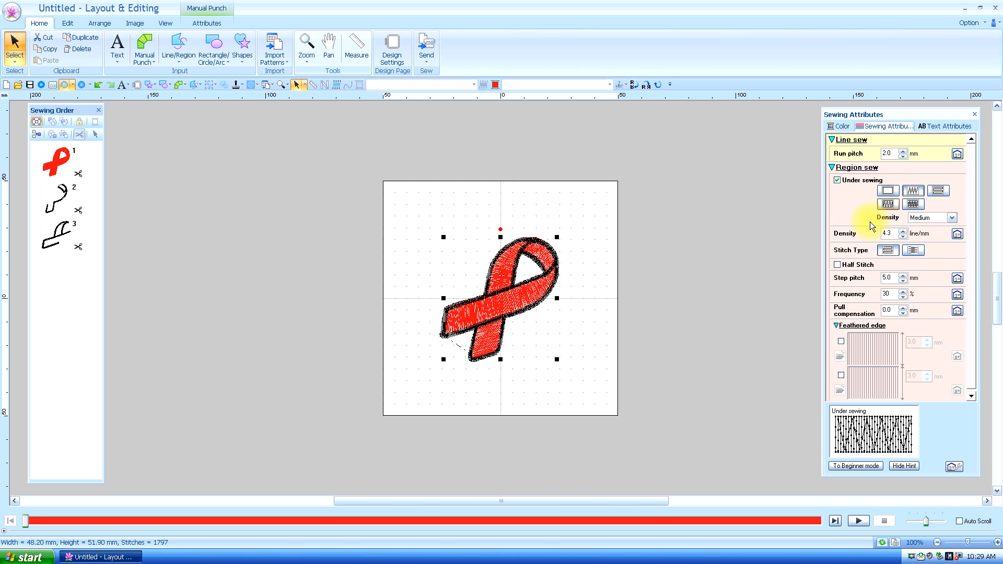
click(836, 265)
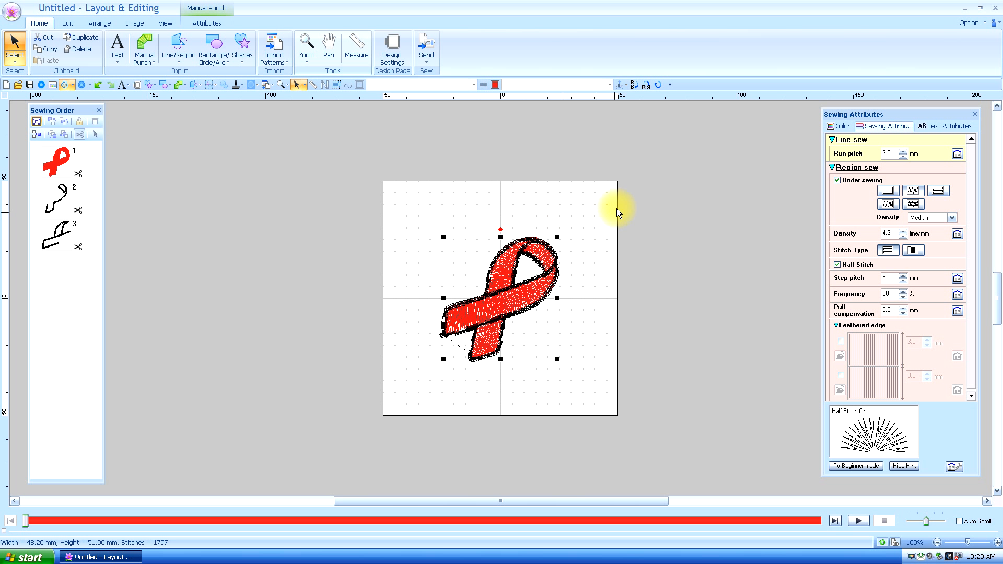
click(836, 265)
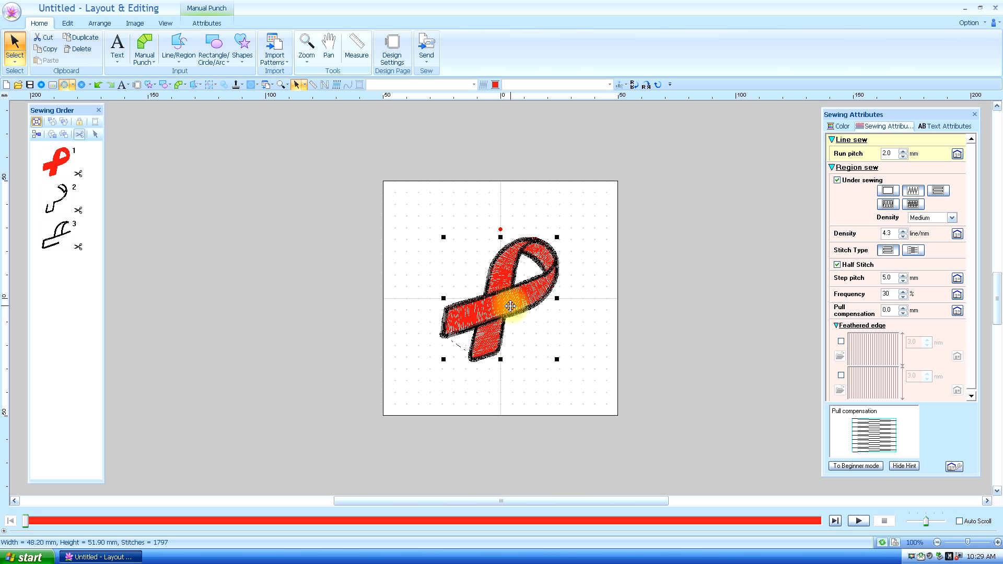
click(585, 253)
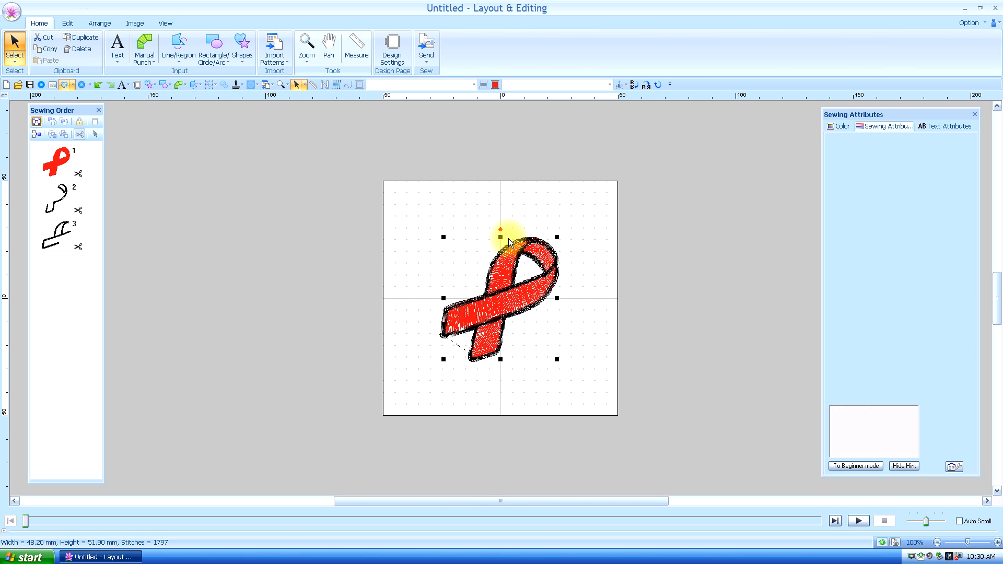
click(480, 228)
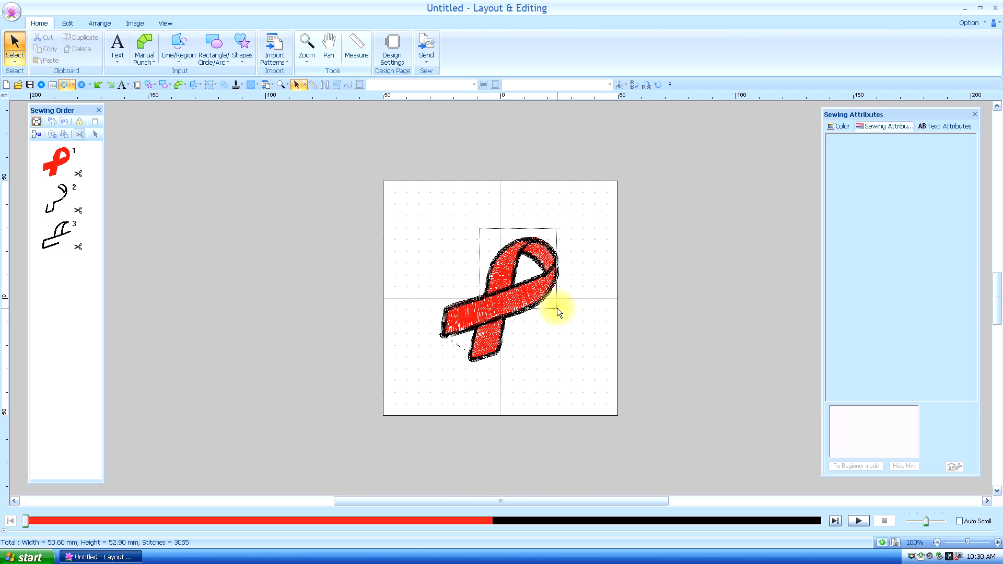
click(509, 292)
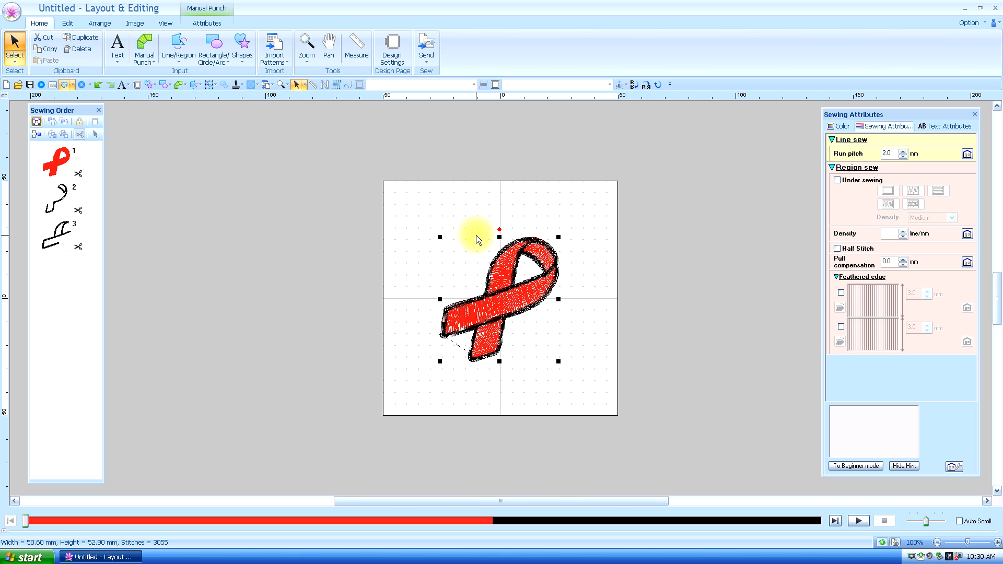
click(503, 213)
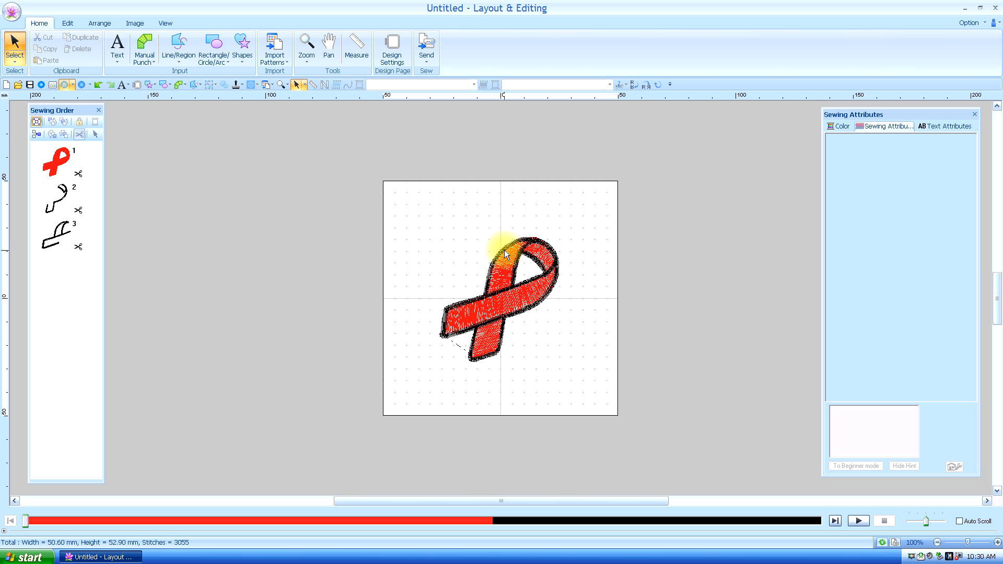
click(505, 255)
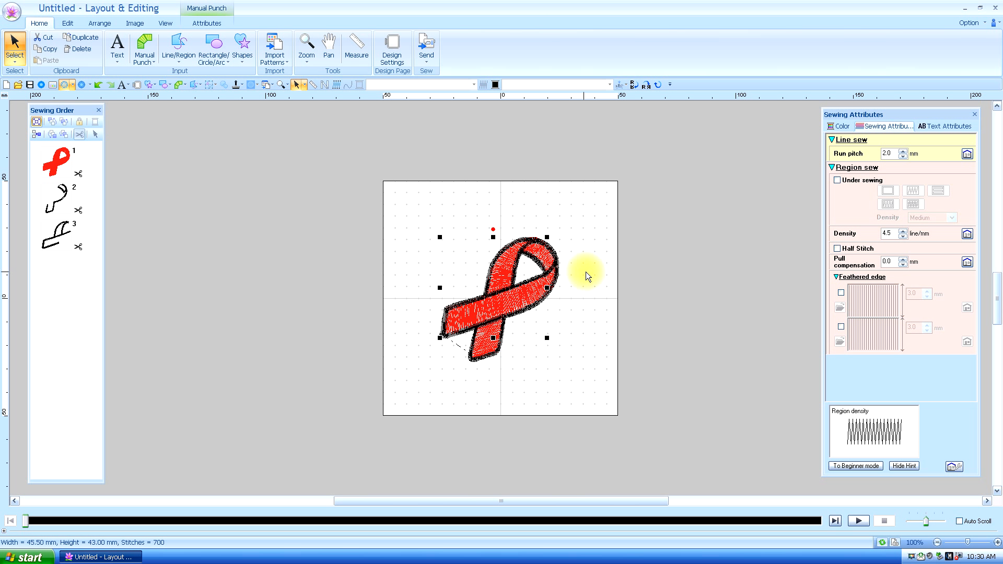
Step: Set the density of both black satin outline objects to 3.7 line/mm, with the ribbon's upper loop enlarged
click(303, 40)
click(312, 78)
drag(557, 301, 577, 319)
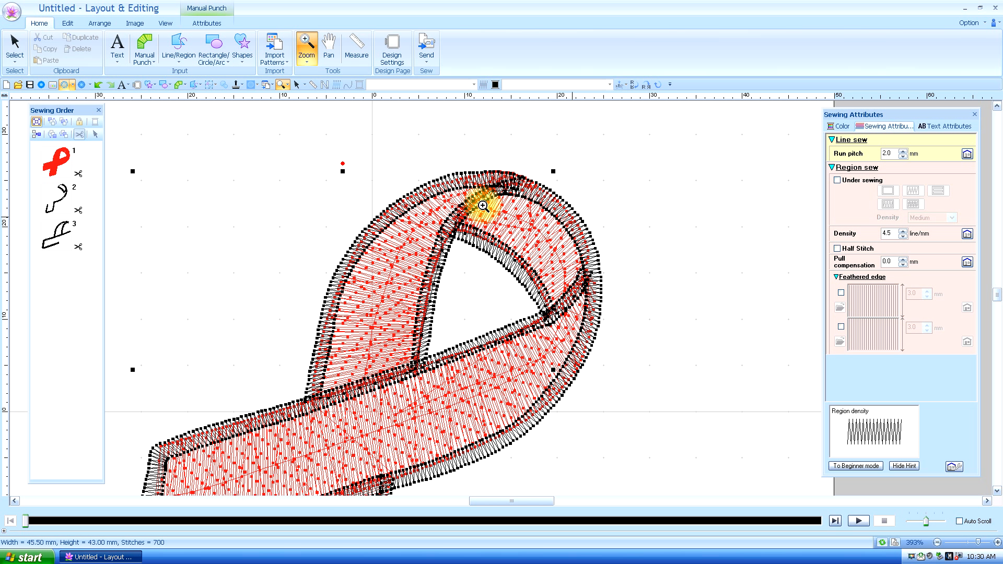
click(21, 45)
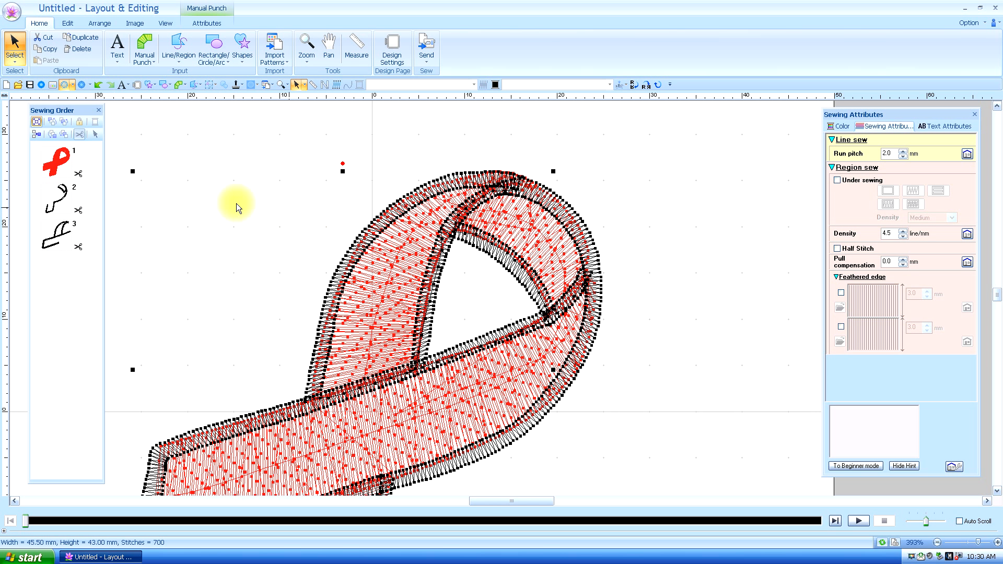
click(38, 188)
click(61, 198)
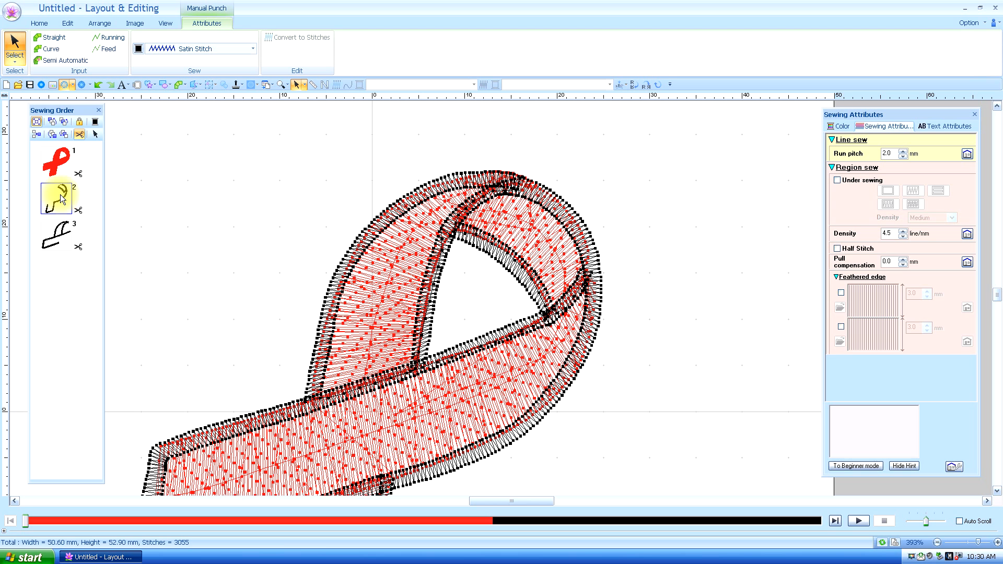
click(55, 237)
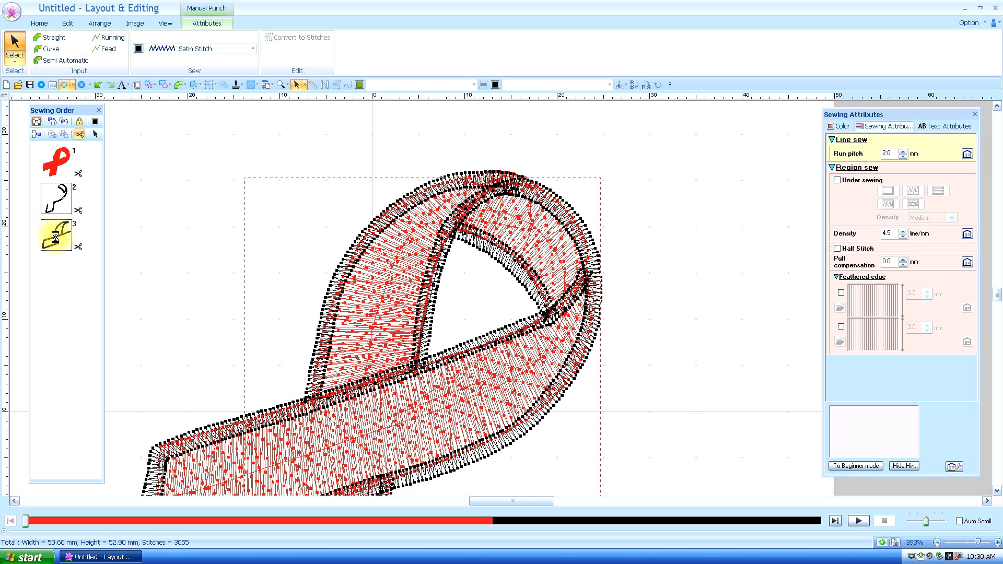
click(47, 199)
right_click(47, 199)
click(78, 206)
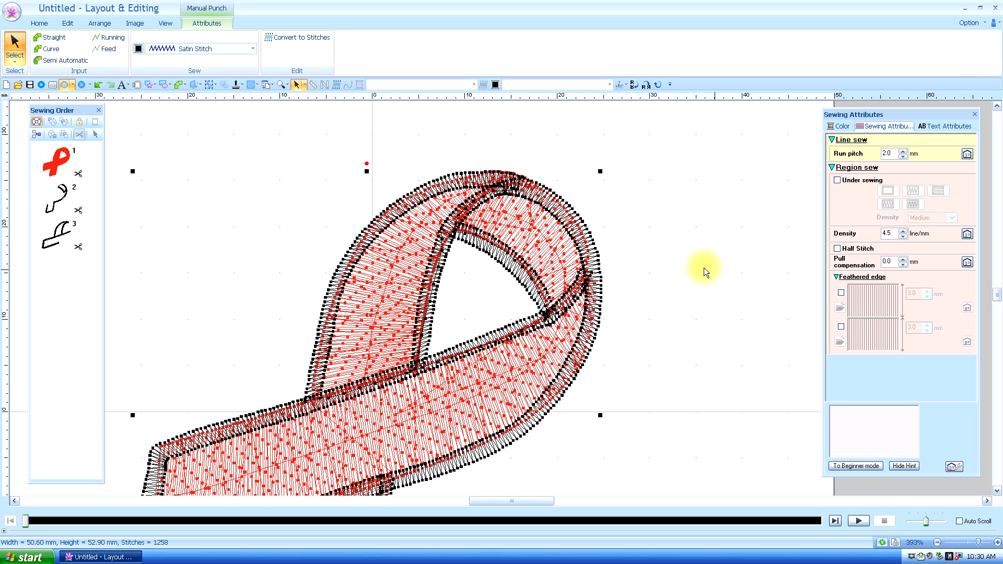
click(902, 236)
click(903, 236)
click(903, 236)
click(903, 236)
click(903, 236)
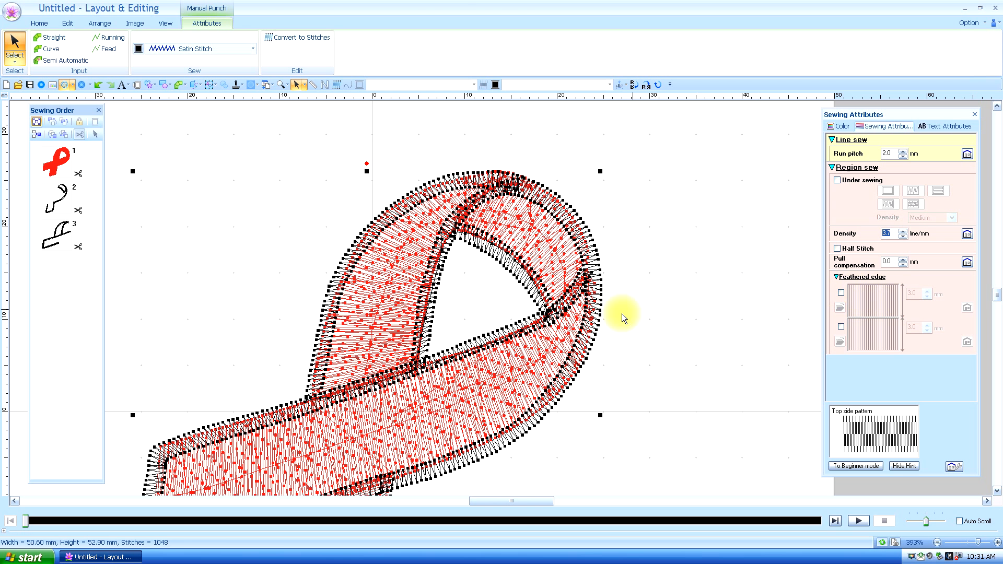
click(682, 318)
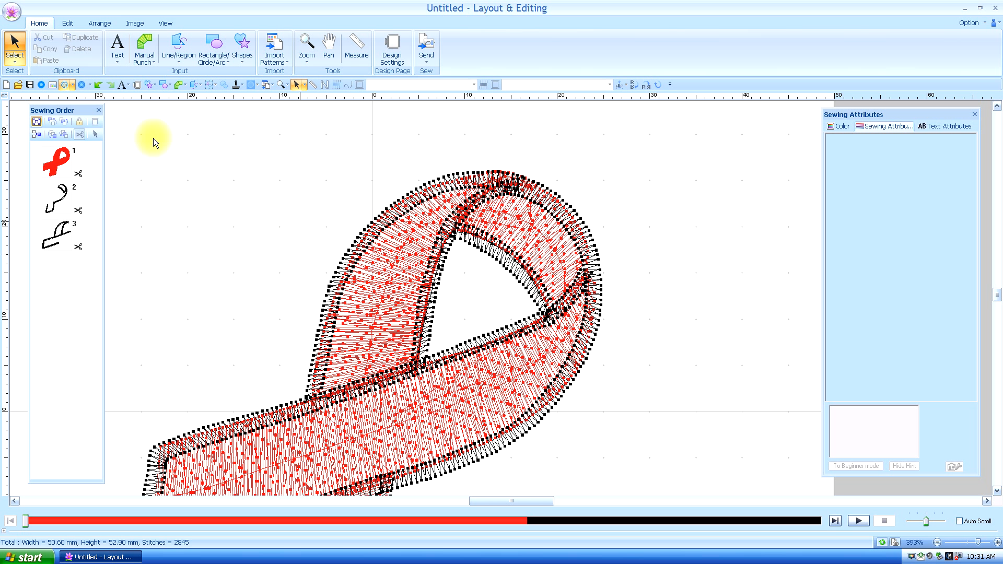
Step: Compare the ribbon in solid, stitch and realistic views, checking both ends of the realistic preview, and return to the stitch view
click(42, 84)
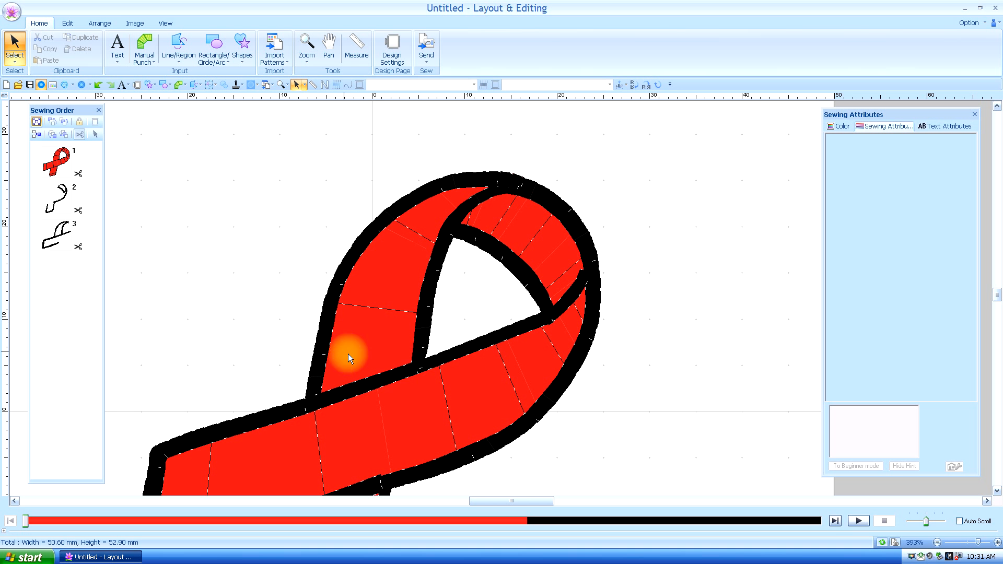
click(63, 84)
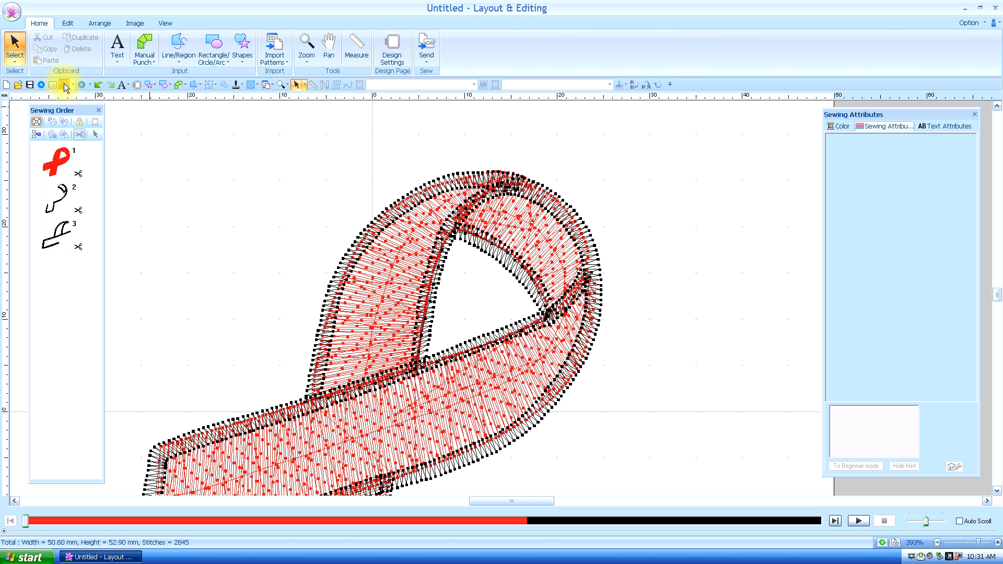
click(80, 83)
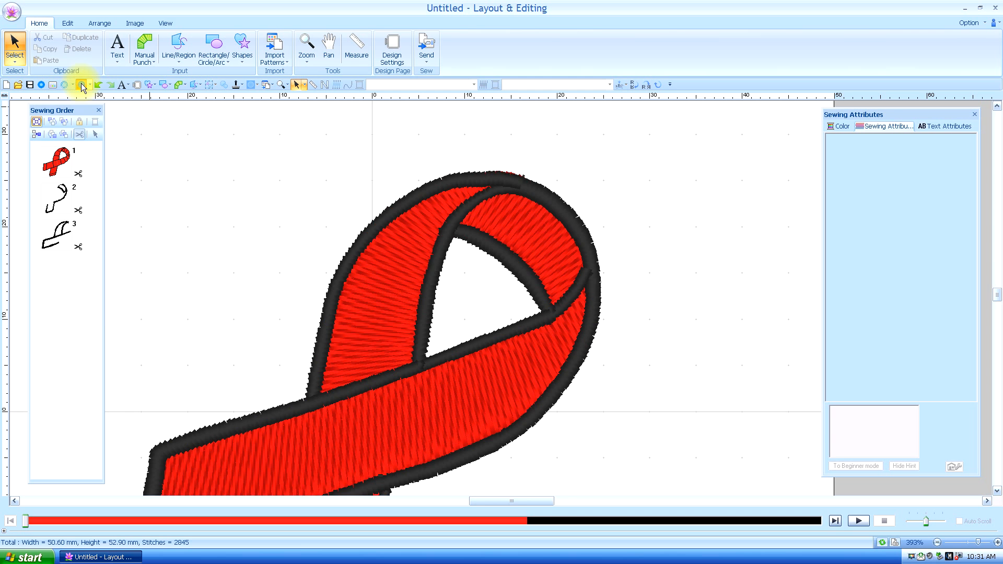
scroll(700, 447, down, 3)
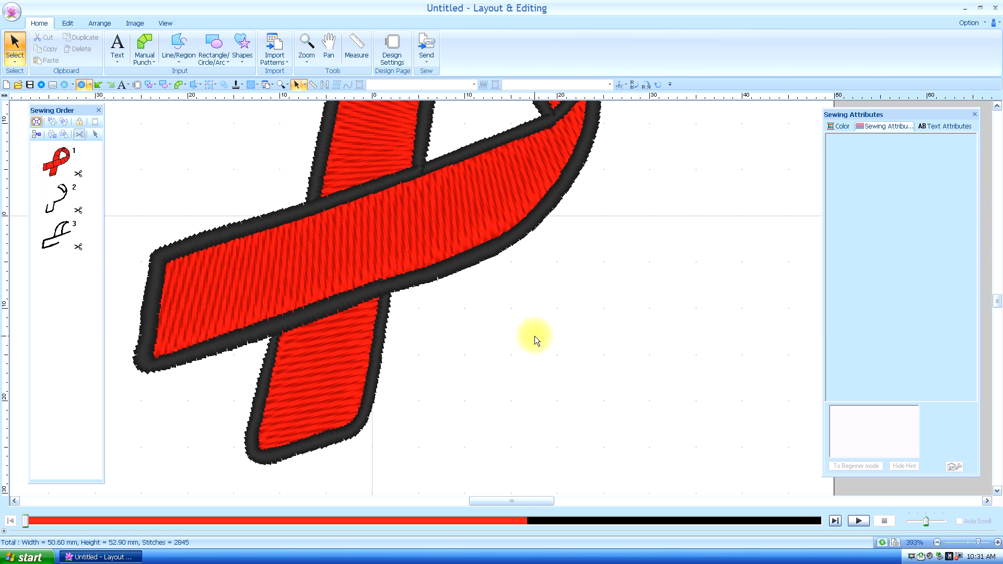
scroll(436, 339, up, 3)
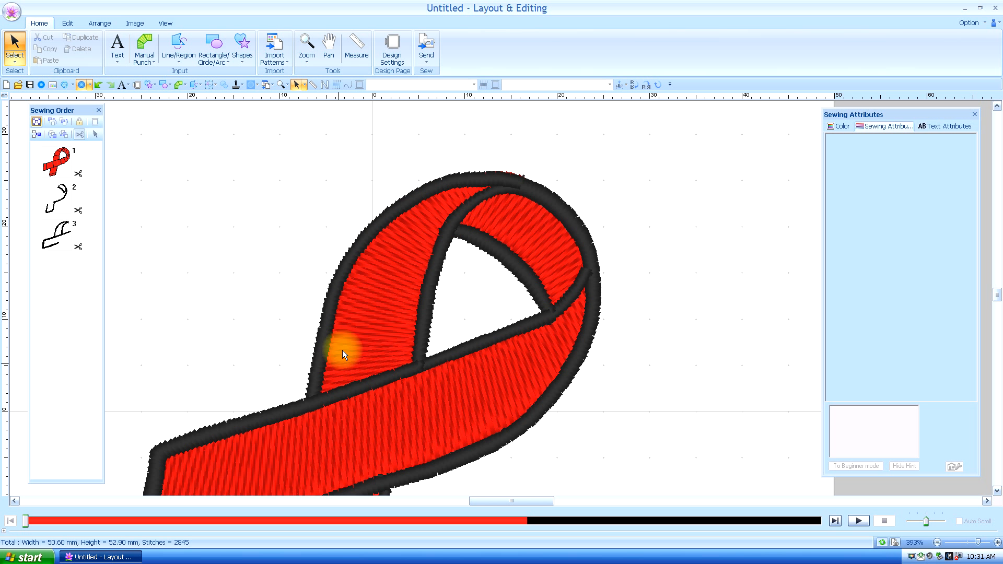
click(63, 85)
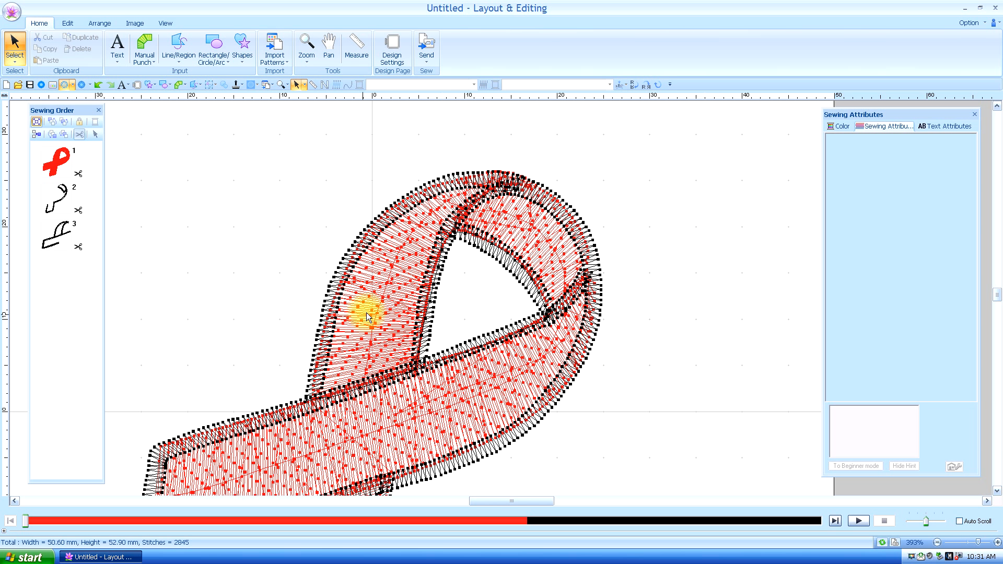
Step: Set the pull compensation of both black satin outline objects to 0.3 mm
click(58, 197)
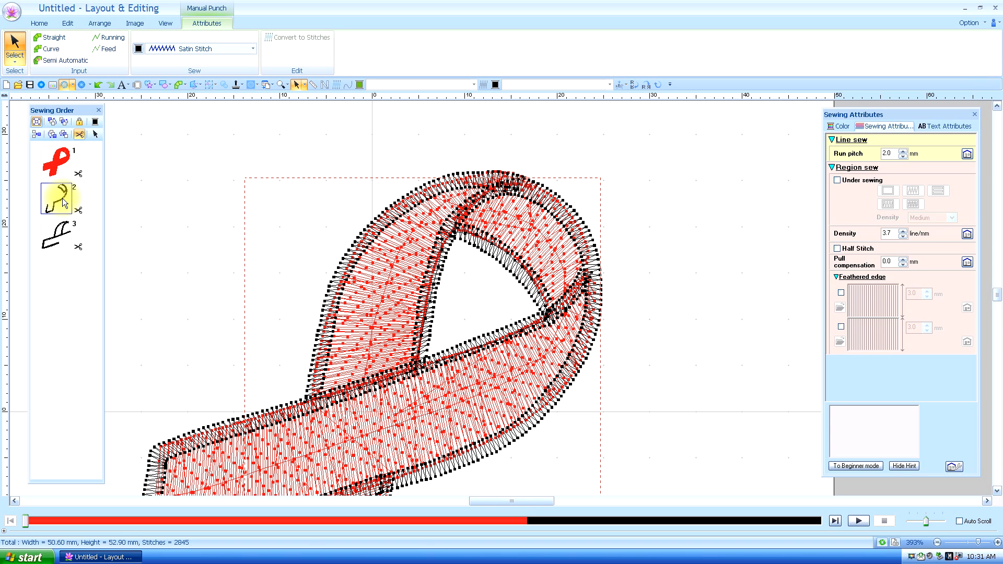
click(58, 236)
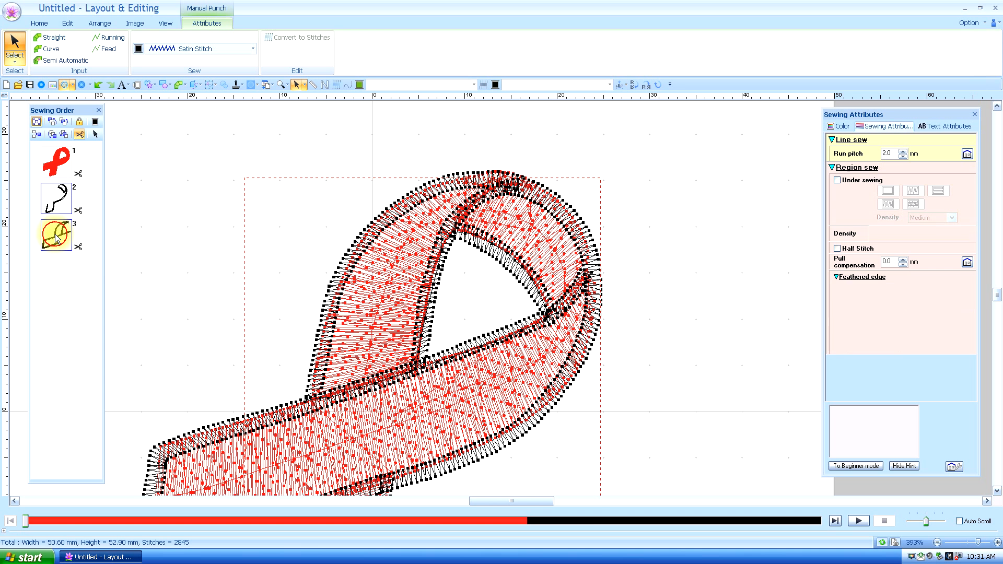
click(57, 197)
right_click(57, 197)
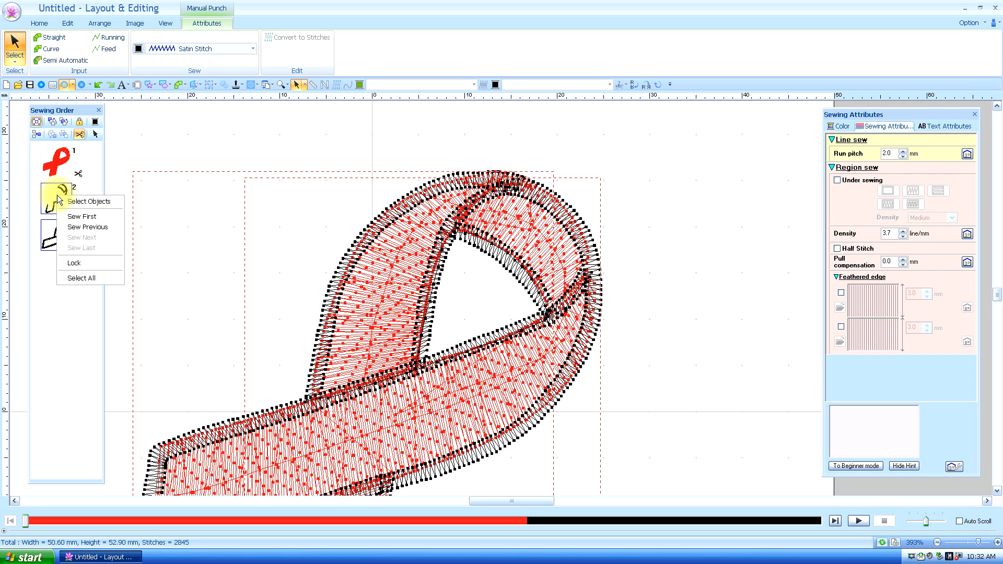
click(84, 202)
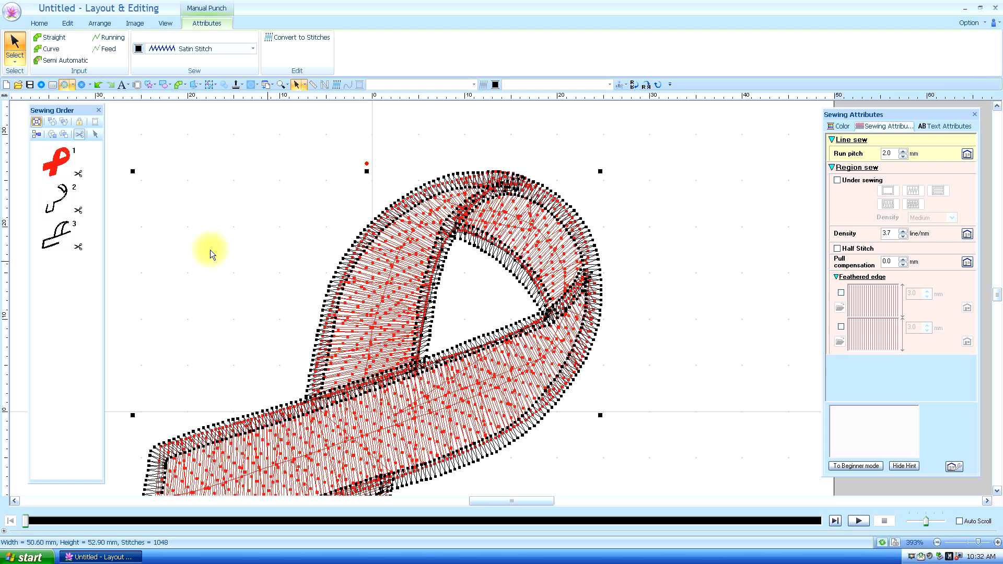
mouse_move(856, 270)
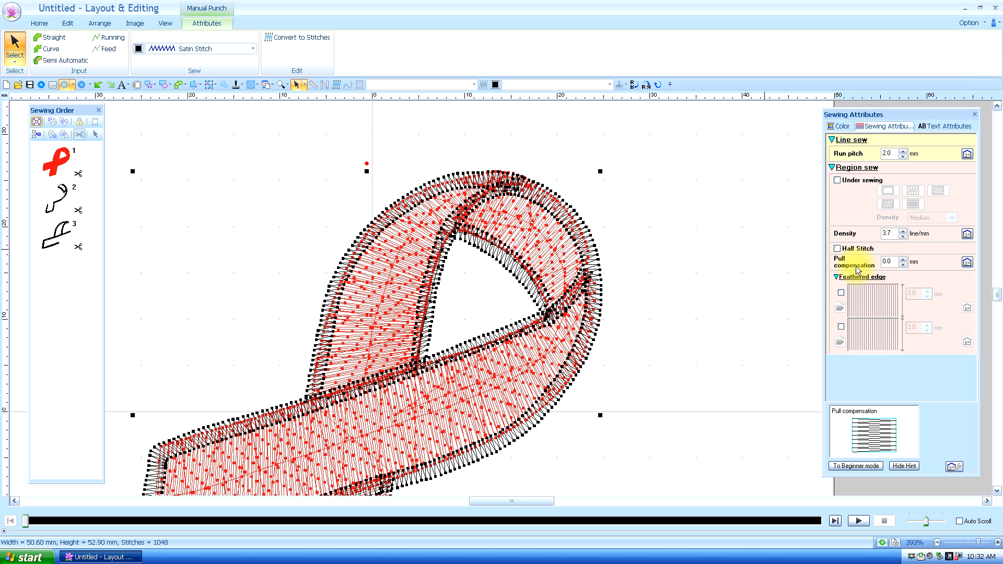
click(902, 259)
click(903, 259)
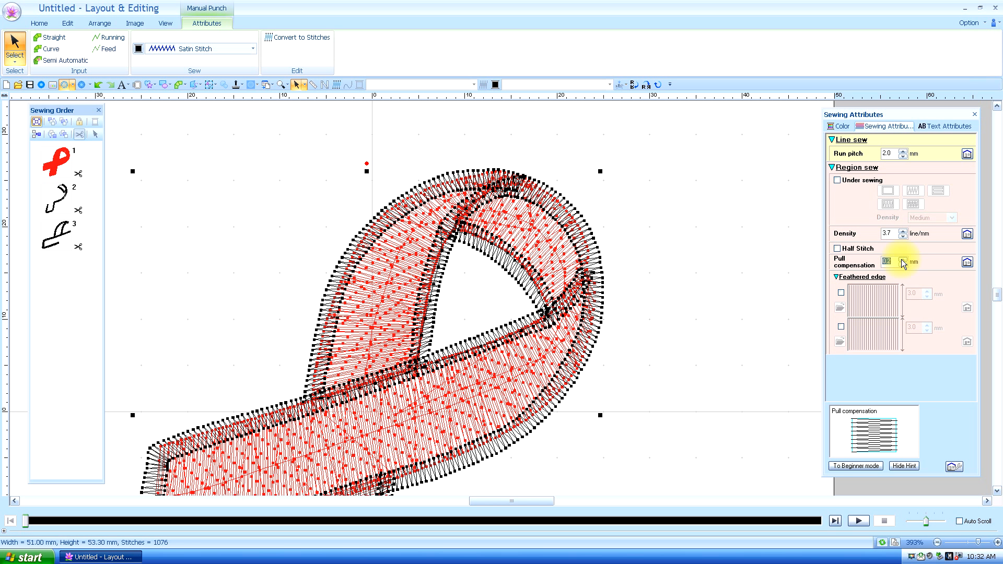
click(903, 259)
Step: Set the red ribbon fill's pull compensation to 0.2 mm and deselect it
click(386, 302)
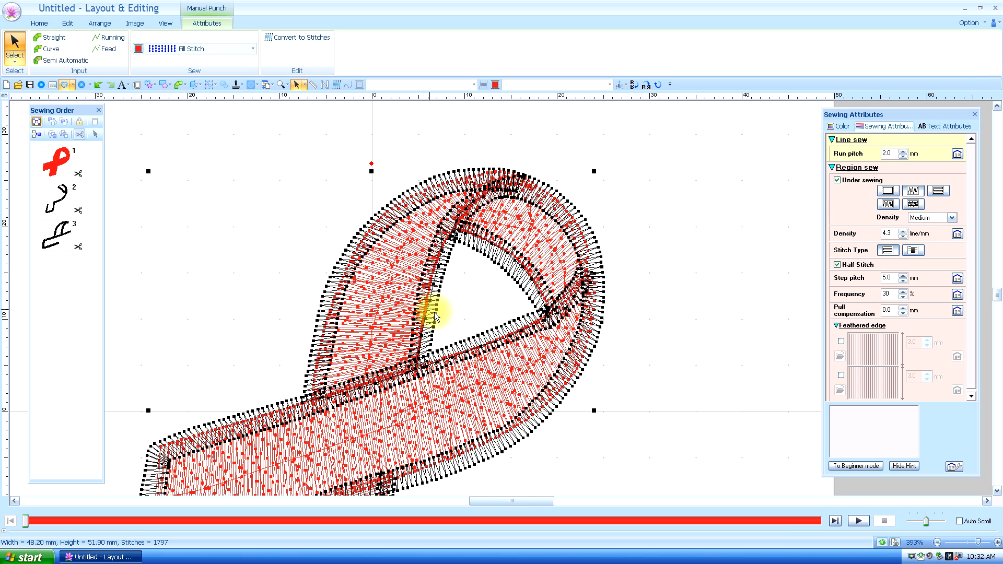
click(903, 307)
click(903, 307)
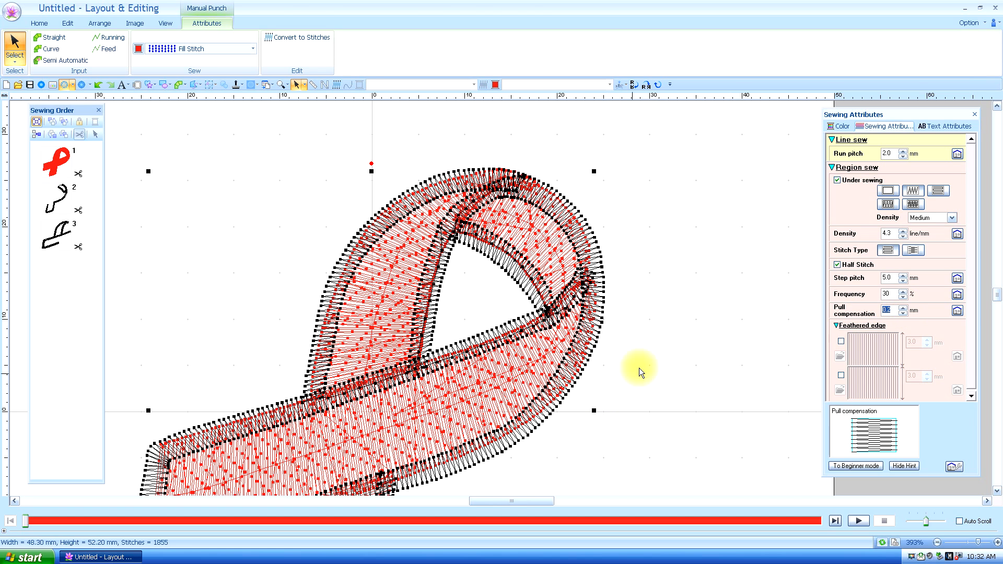
click(679, 350)
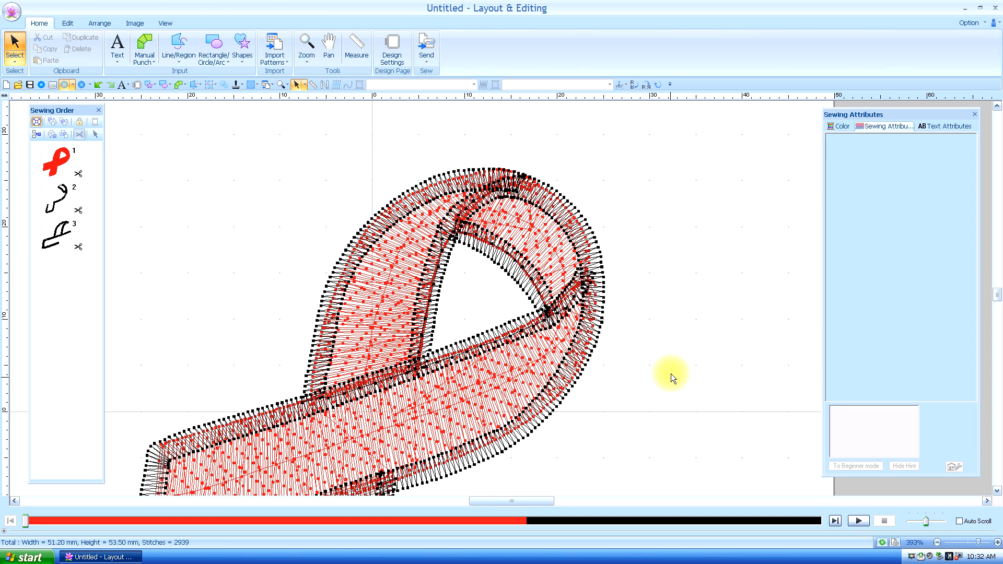
Step: Examine the overlap between the black outlines and the red fill up close, and preview the whole design in realistic view
scroll(670, 372, down, 2)
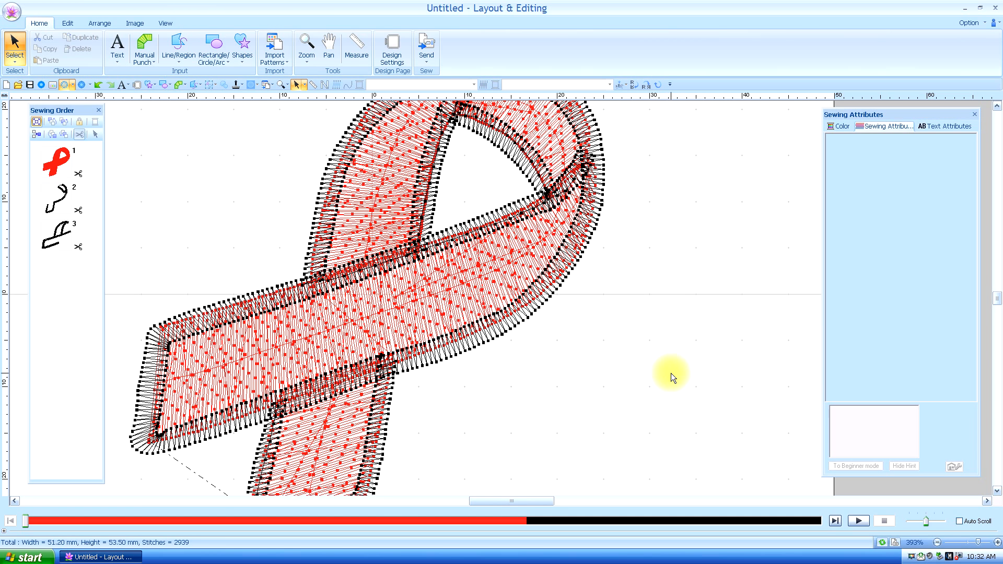
click(305, 46)
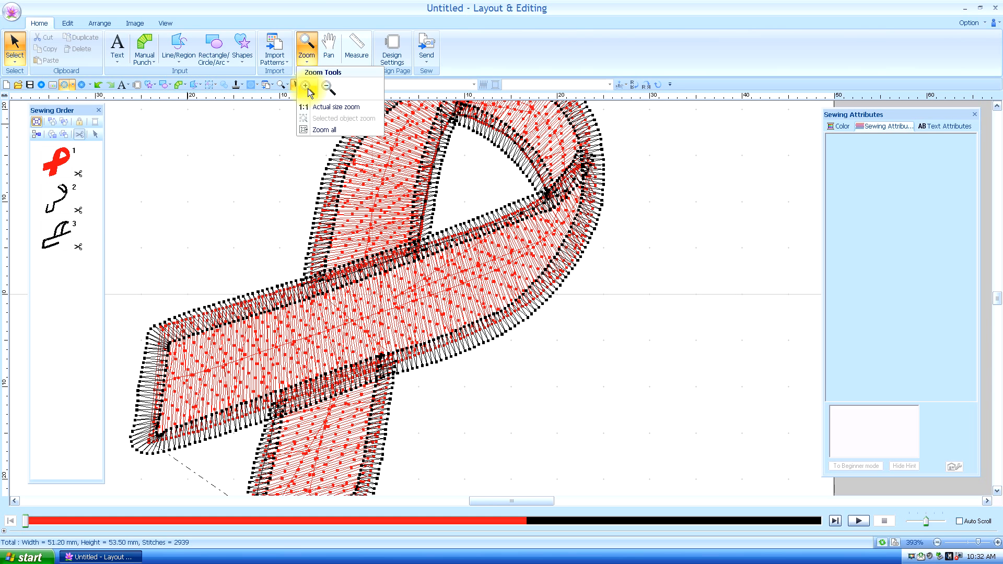
click(307, 88)
click(454, 202)
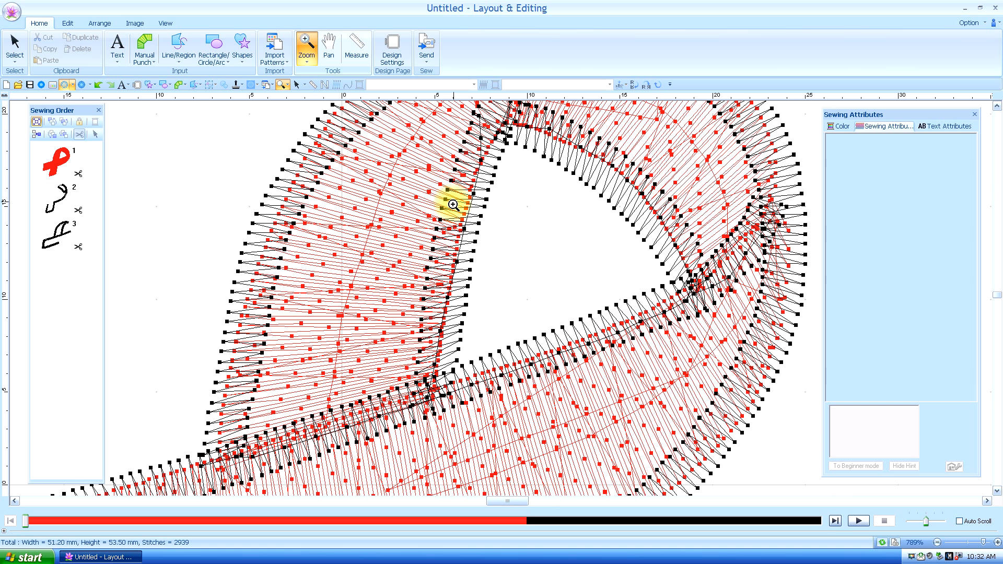
click(307, 58)
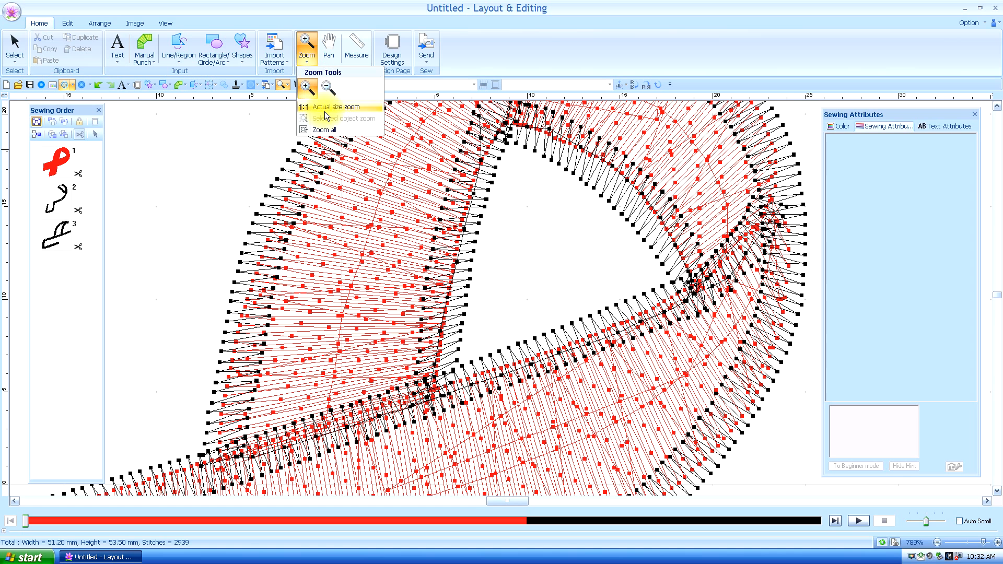
click(324, 130)
click(15, 56)
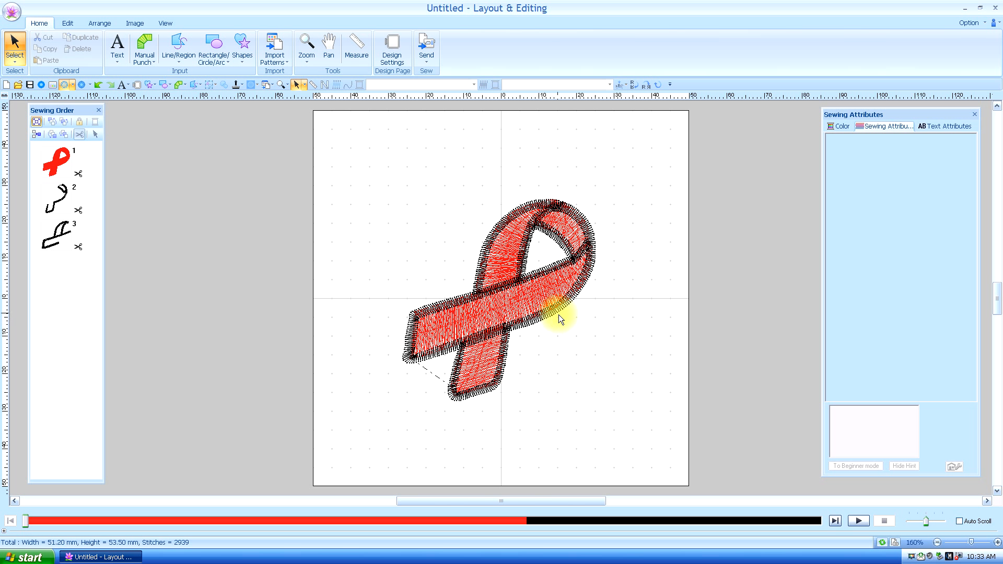
click(81, 85)
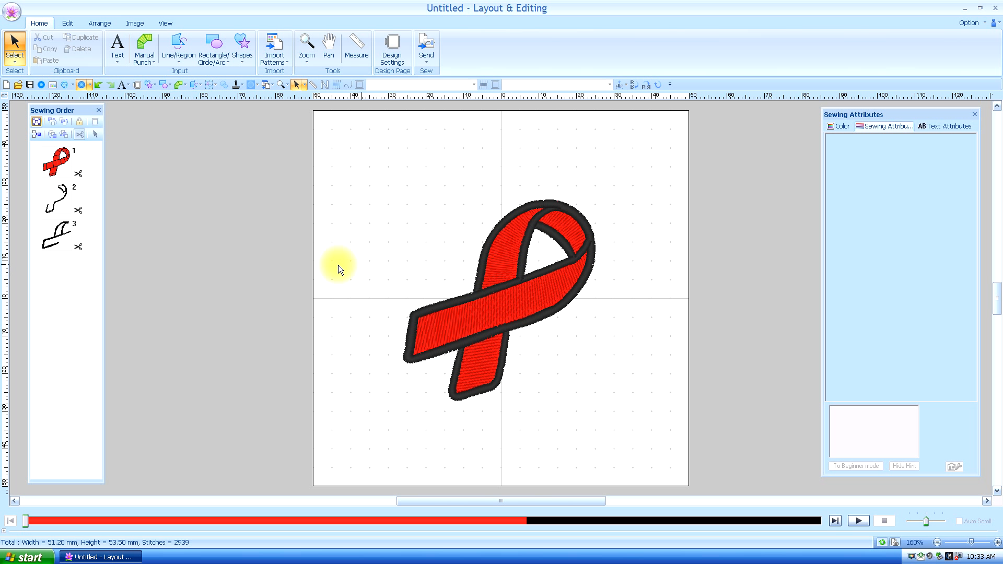